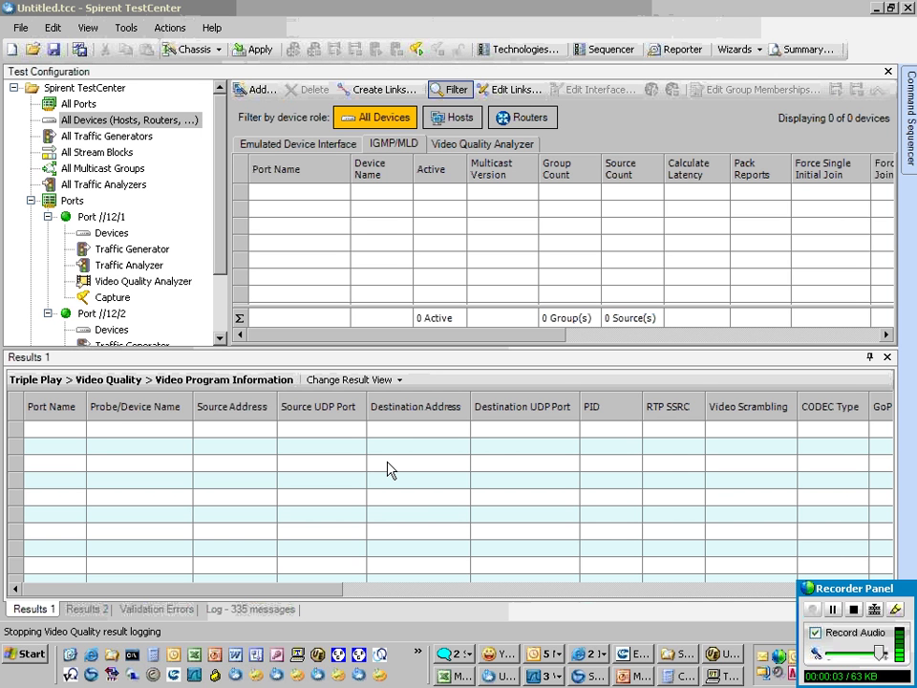
Scroll the Test Configuration tree and show the Devices list under Port //12/2
click(222, 258)
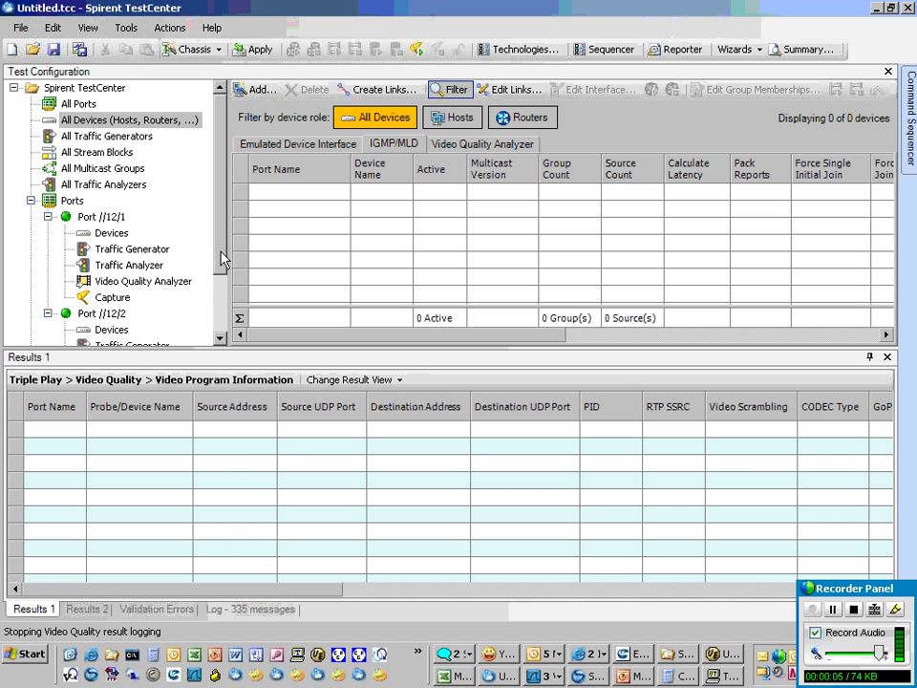
drag(222, 258, 219, 313)
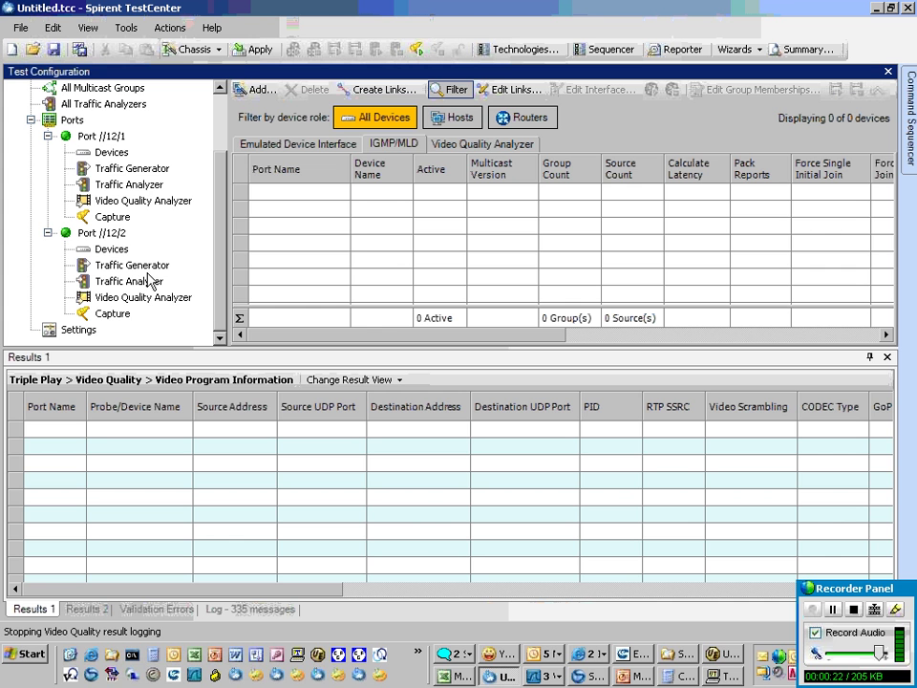
click(115, 250)
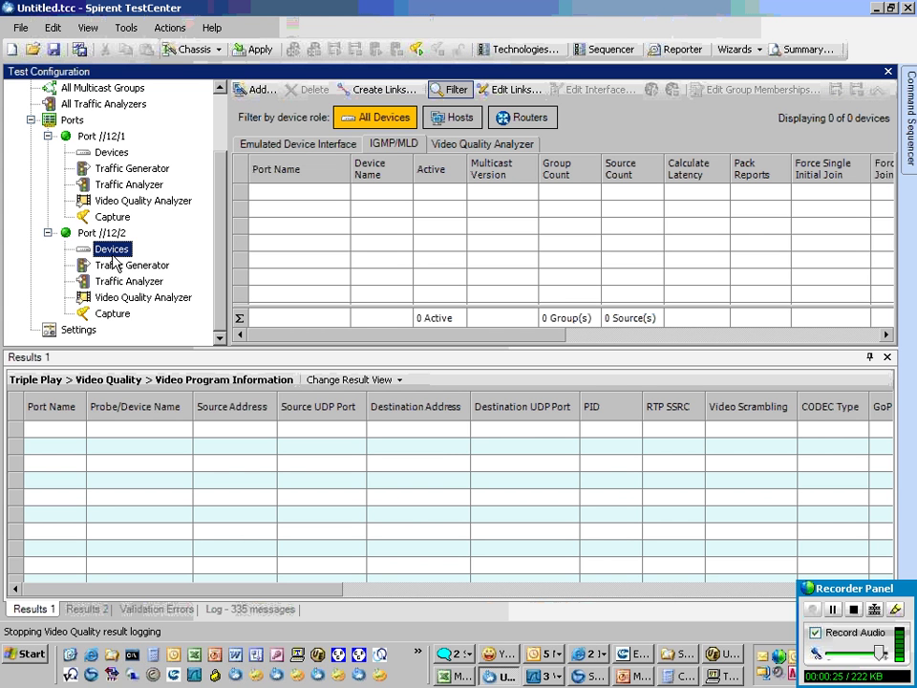
Swap Video Quality Analysis for the Video application-layer protocol in the session technologies
click(498, 52)
drag(591, 190, 600, 379)
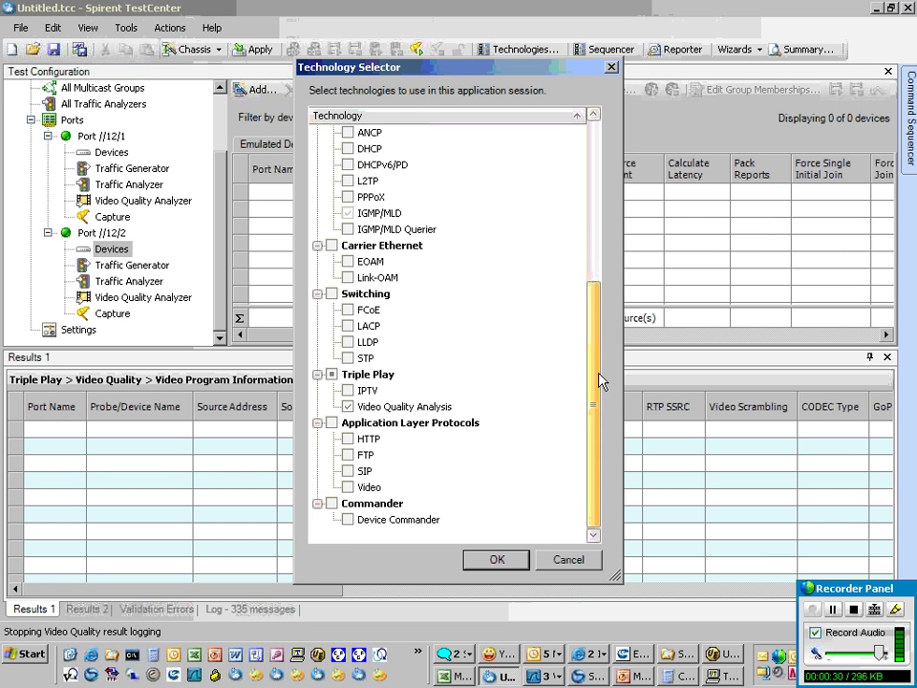
click(348, 406)
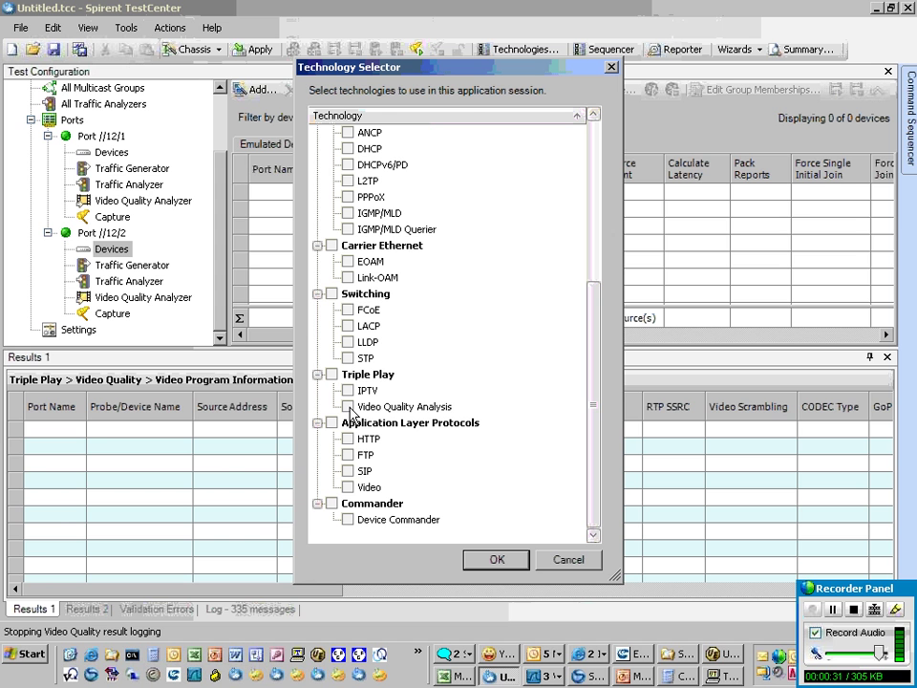
click(347, 486)
click(496, 559)
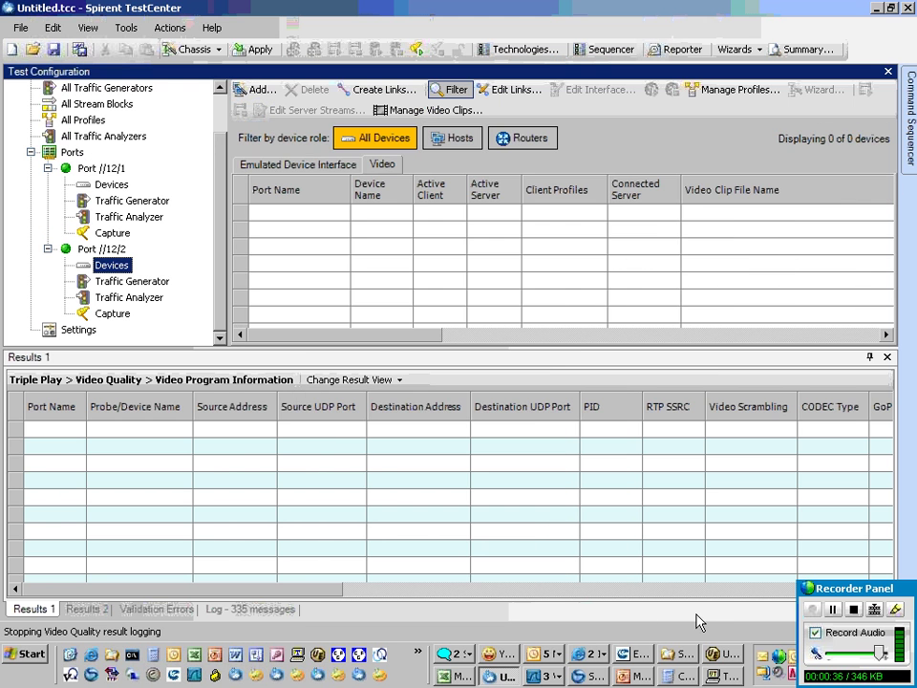
Start the Create Devices wizard and advance past port and protocol selection to device configuration
click(254, 89)
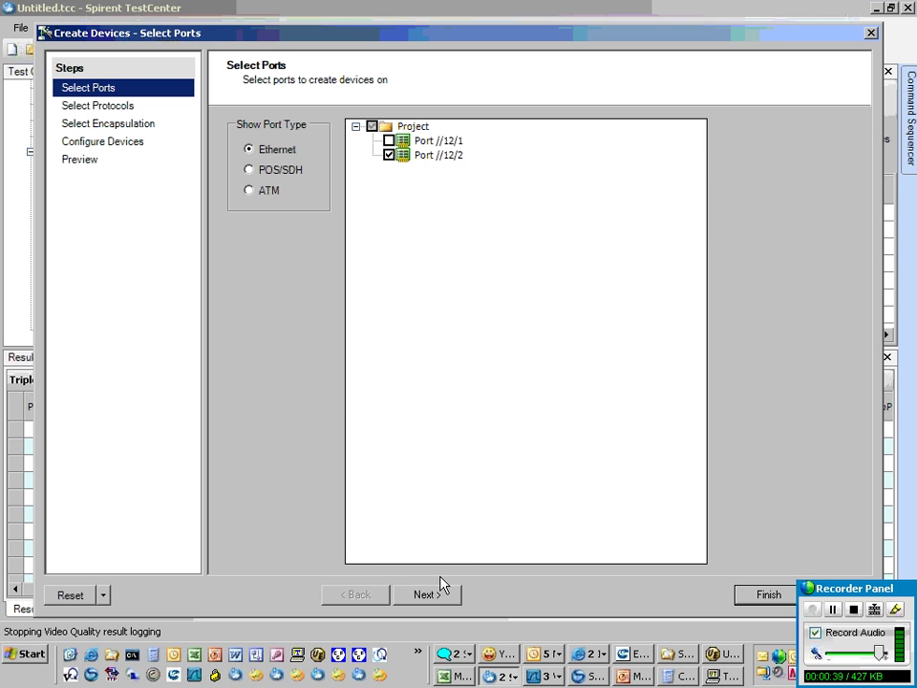
click(440, 596)
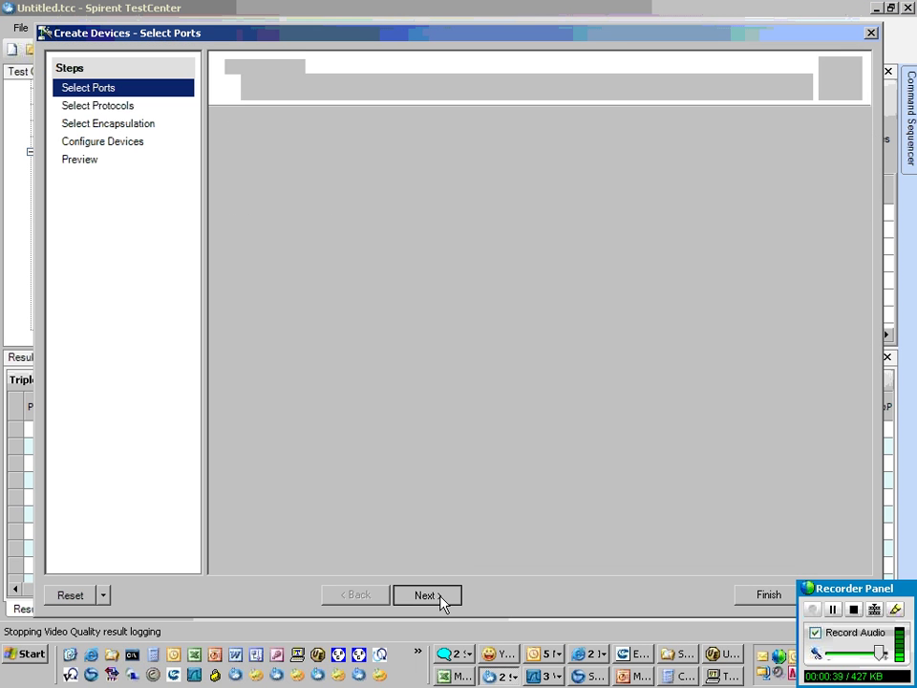
click(441, 598)
click(442, 598)
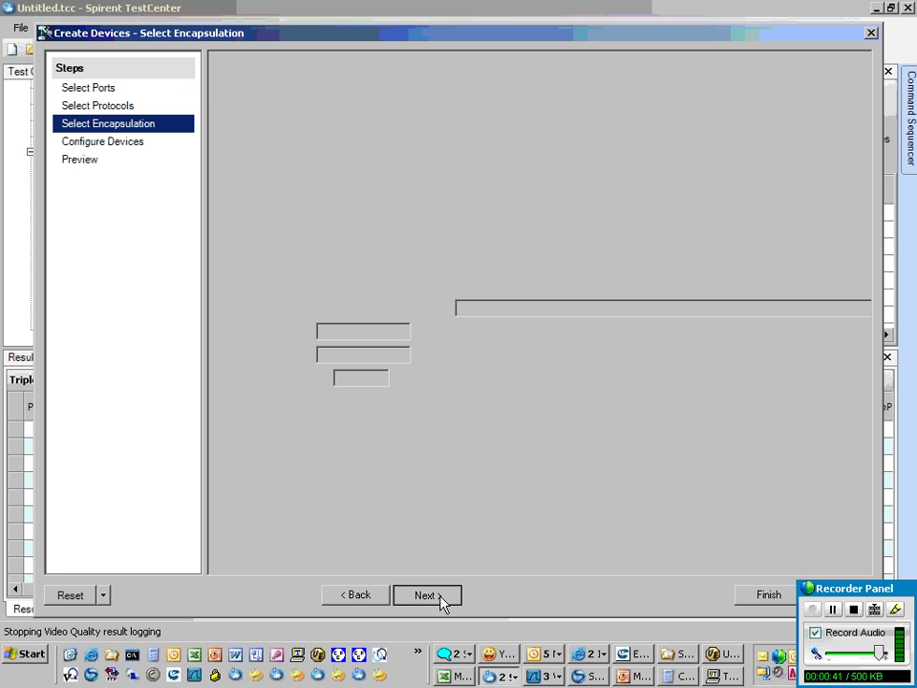
Set the device IPv4 address to 193.85.1.3 (gateway 193.85.1.1) and preview the device
click(331, 308)
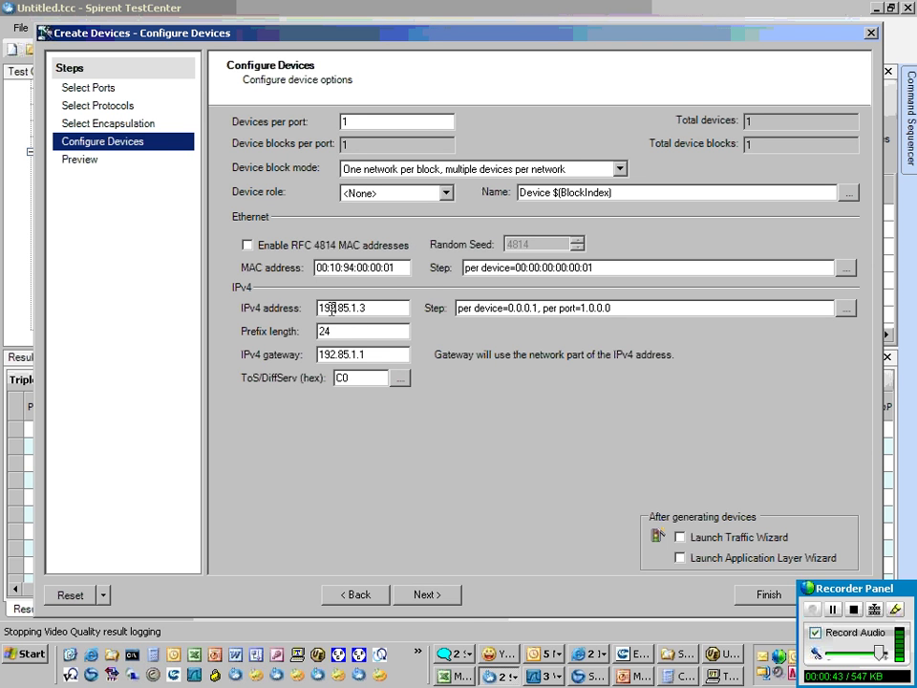
text(3)
click(348, 329)
click(444, 595)
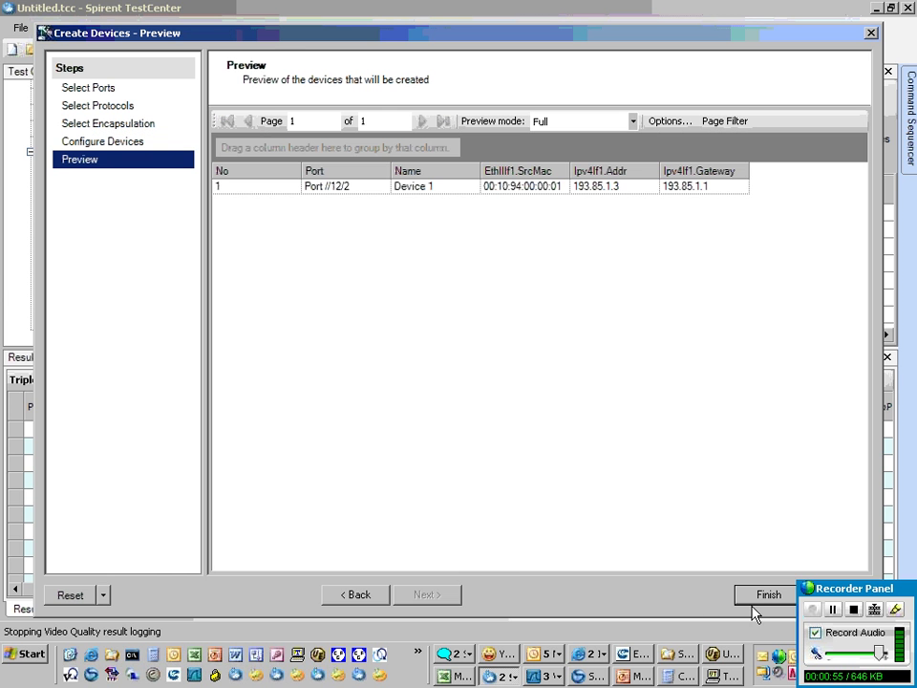
Finish the wizard, rename the device 'video server', and mark it as an Active Server
click(767, 596)
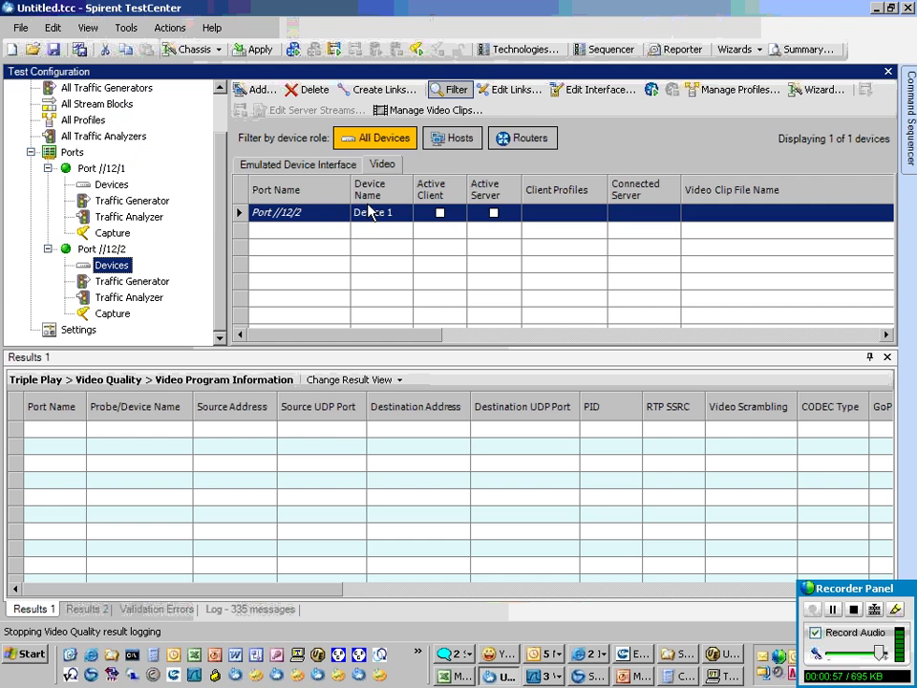
click(381, 212)
text(video server)
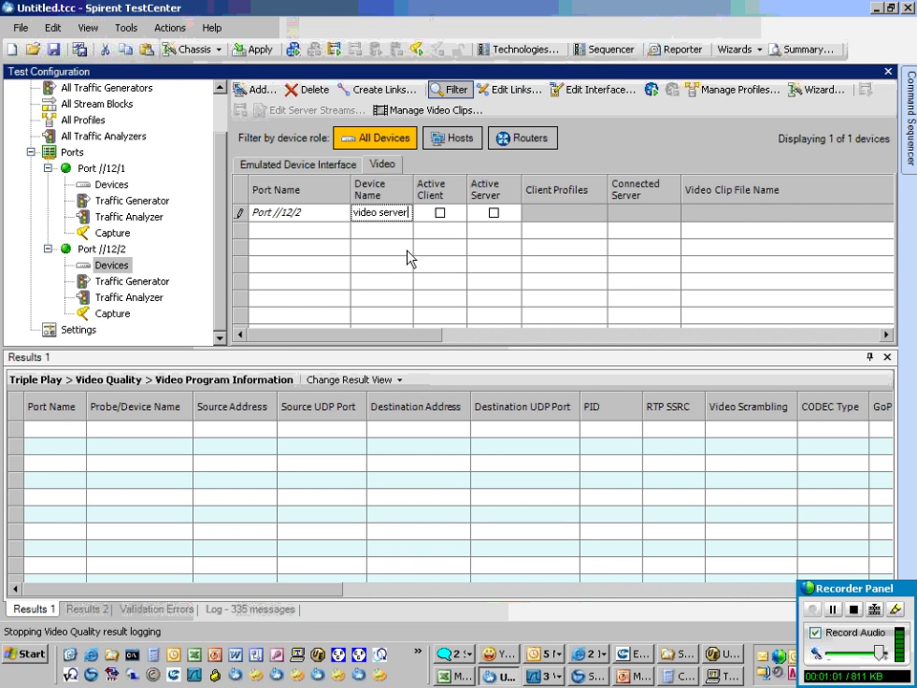
key(Return)
click(494, 213)
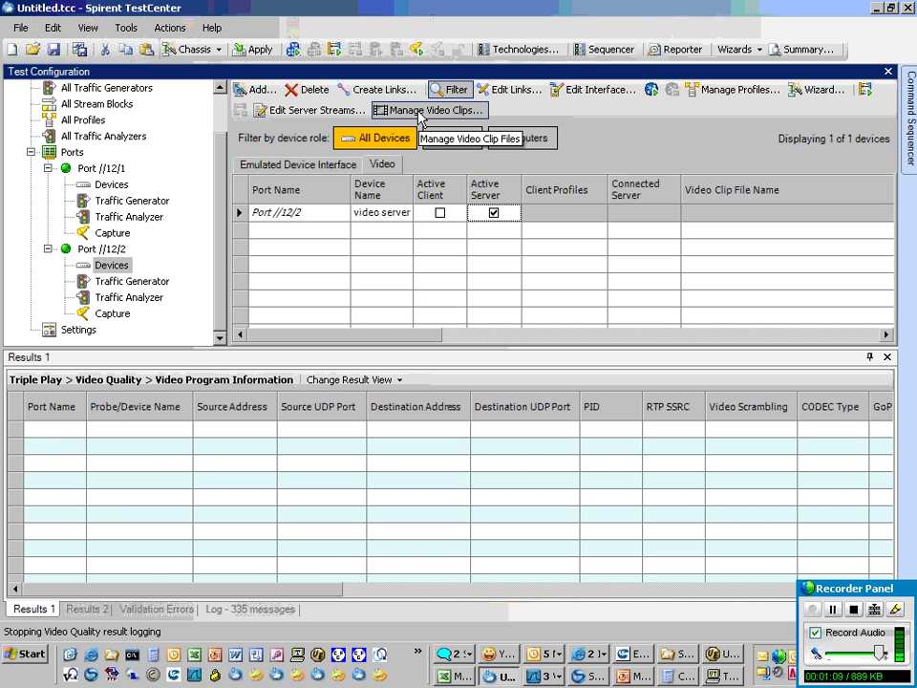
Open the Video Server Clip Manager and list the clips stored on slot 12
click(418, 113)
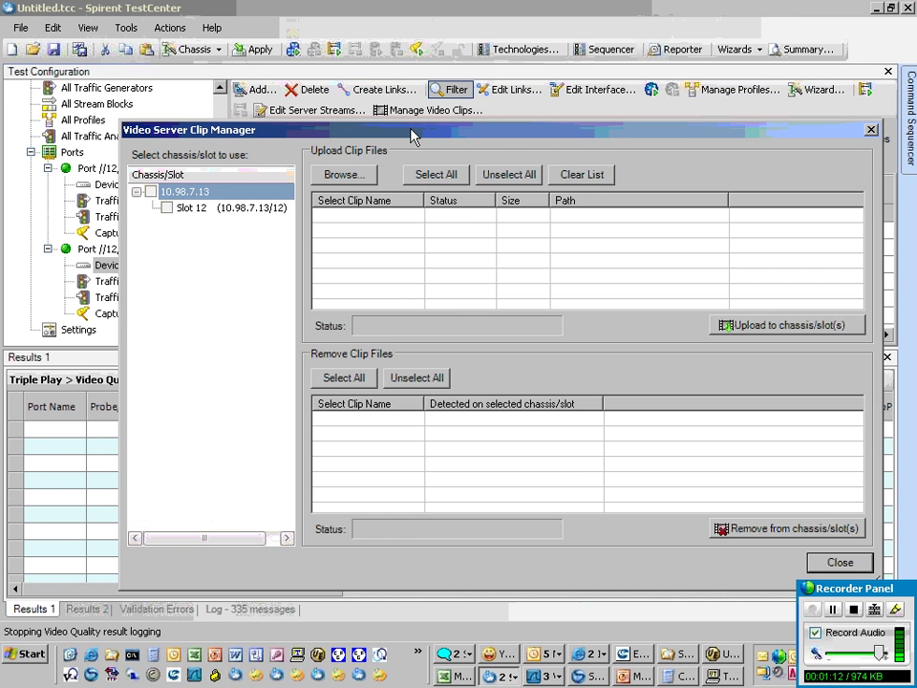
drag(409, 135, 384, 96)
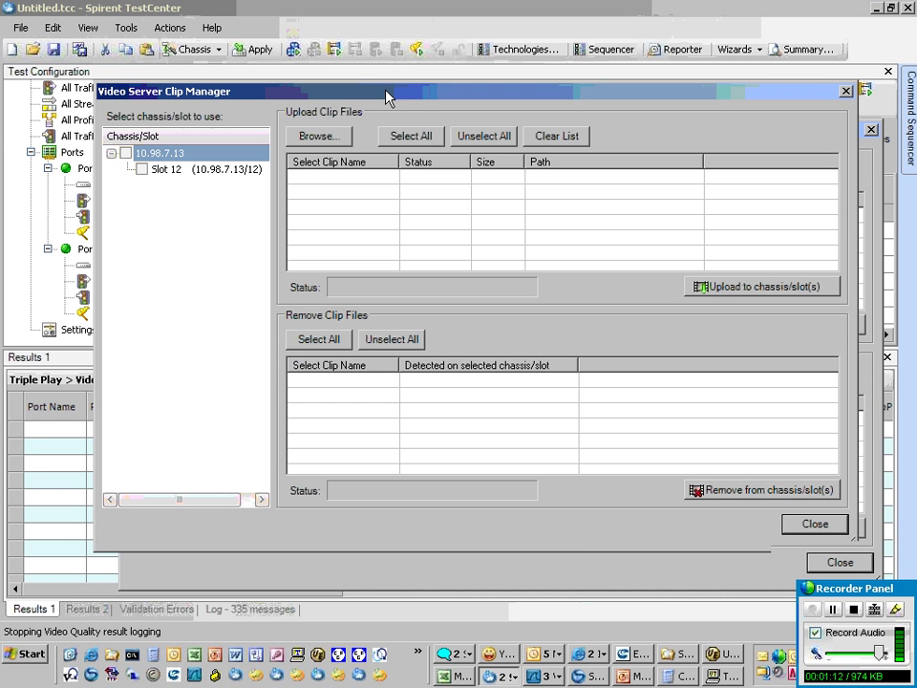
click(141, 170)
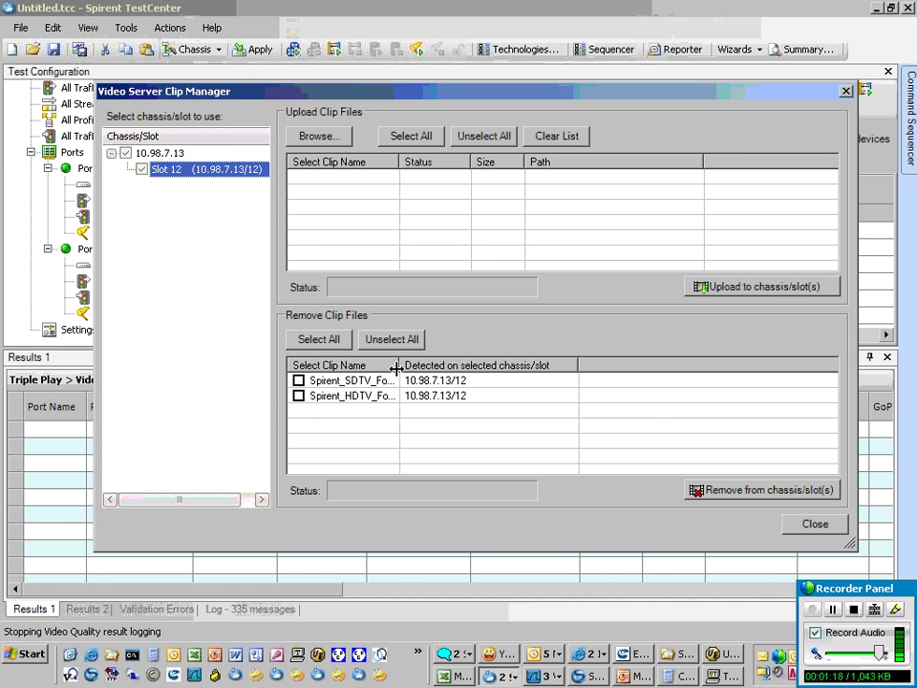
drag(399, 365, 548, 371)
click(157, 225)
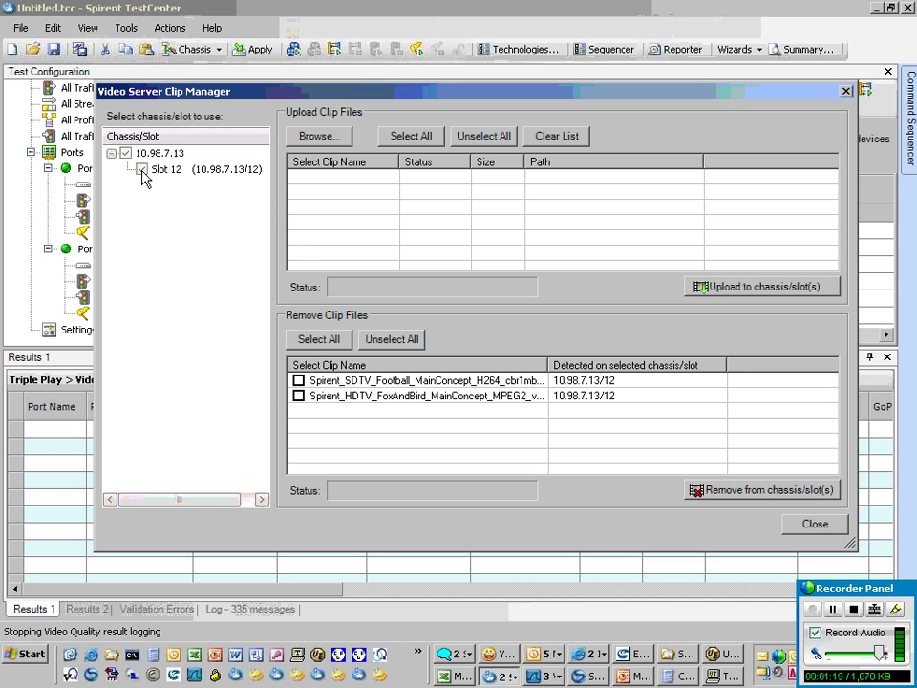
Check the SDTV Football and HDTV FoxAndBird clips, browsing for an upload file but cancelling
click(349, 380)
click(348, 396)
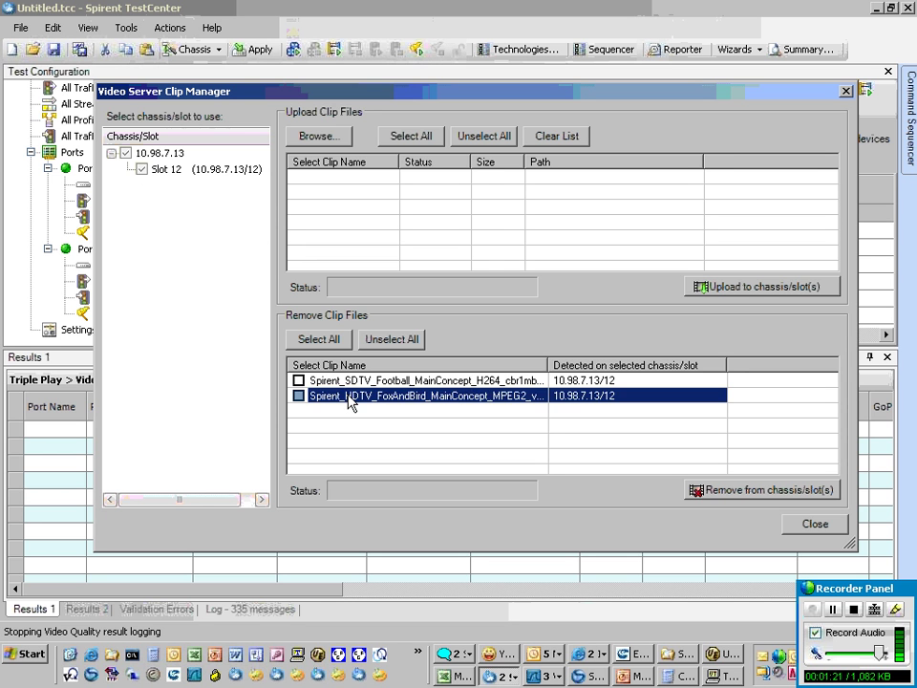
click(350, 380)
click(354, 397)
click(330, 137)
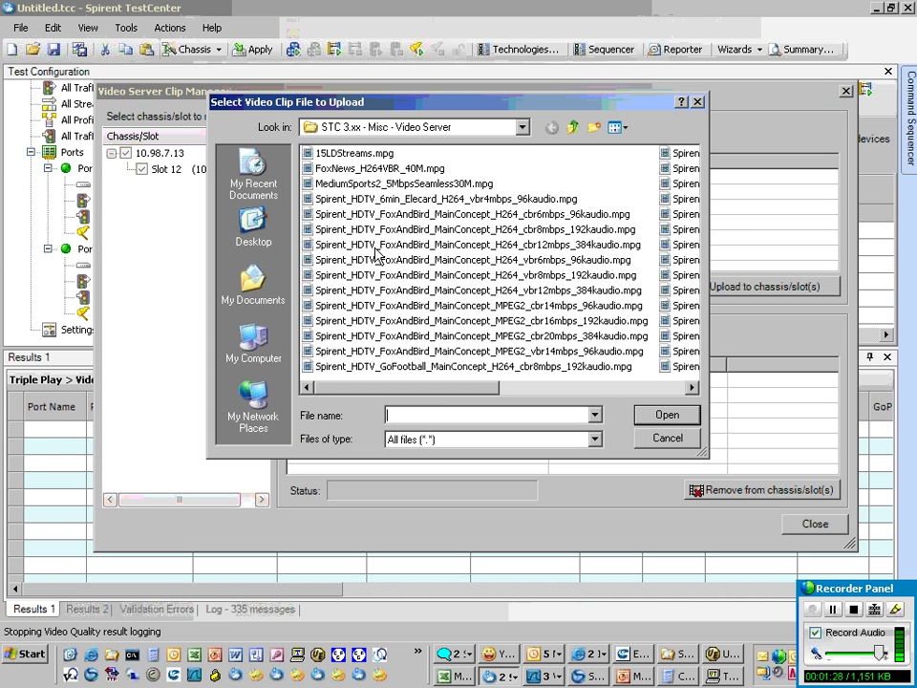
click(382, 244)
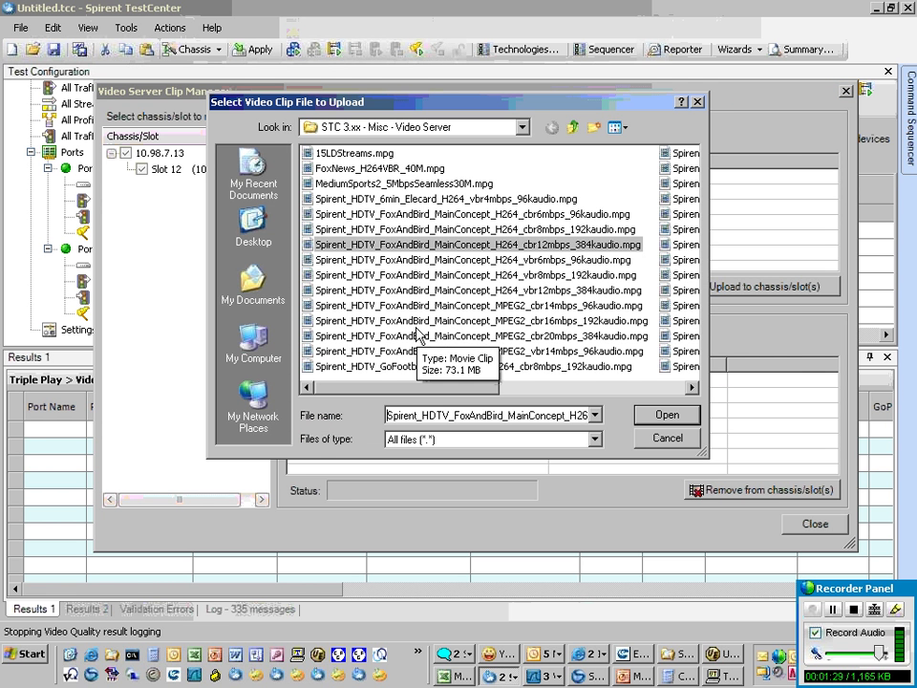
click(667, 437)
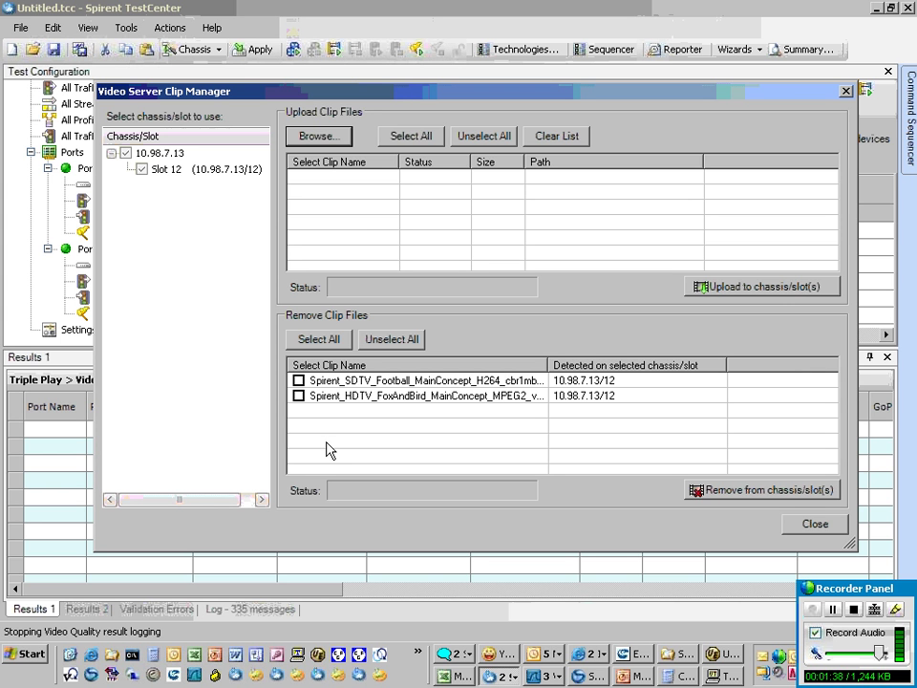
Widen the clip name column, select the HDTV FoxAndBird clip, and close the manager
drag(547, 364, 647, 364)
click(495, 394)
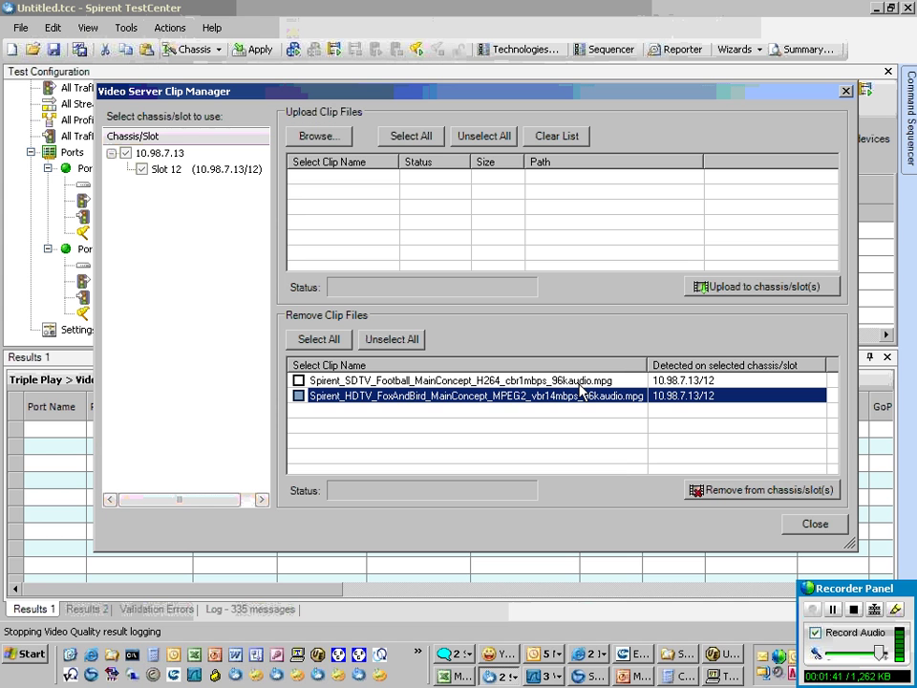
click(813, 524)
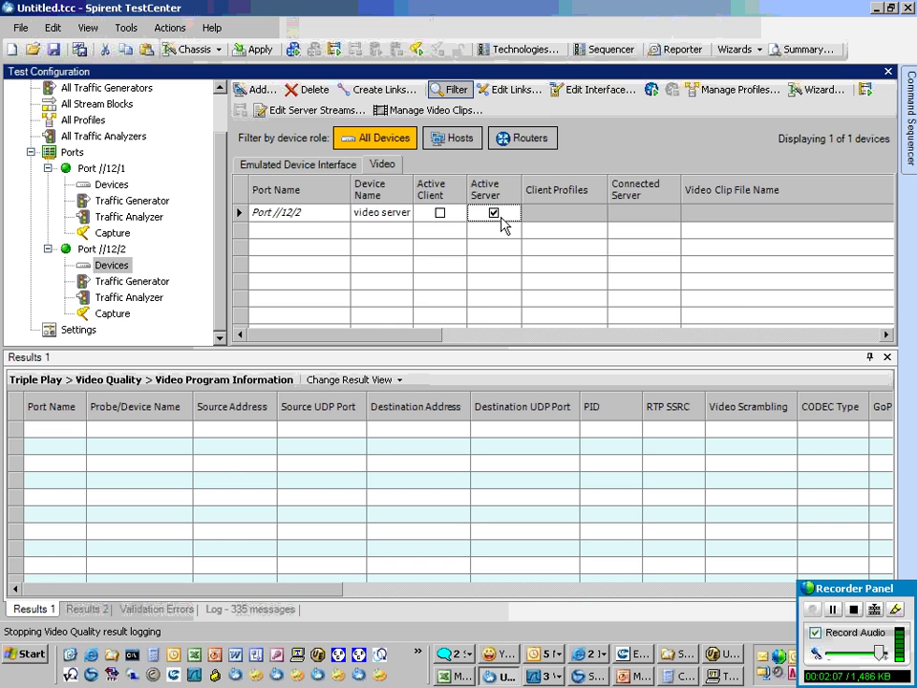
Select the Spirent_HDTV_FoxAndBird clip in the video server's Clip File List
drag(430, 334, 761, 340)
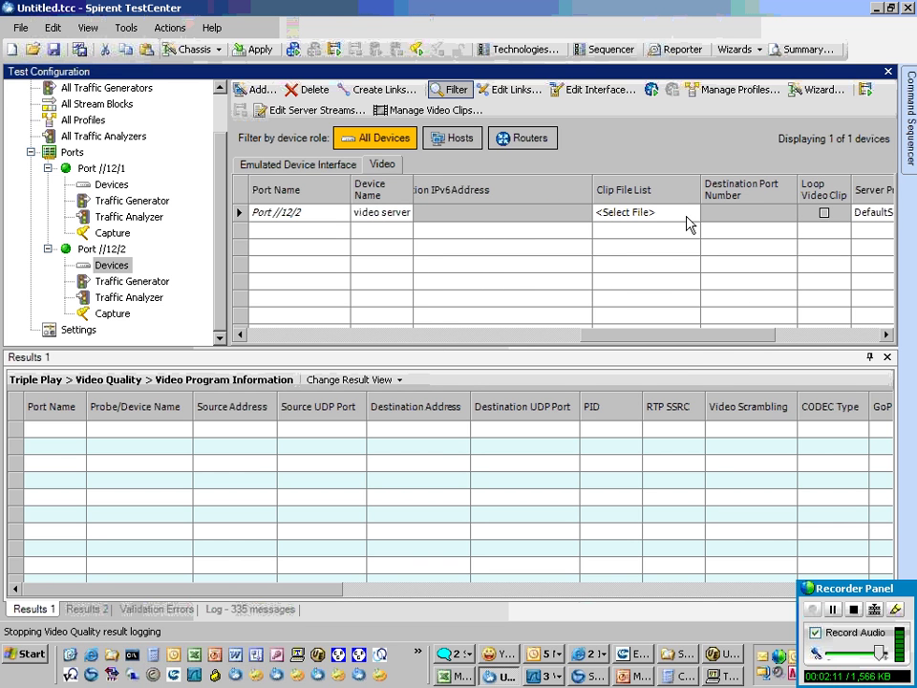
click(686, 218)
click(692, 213)
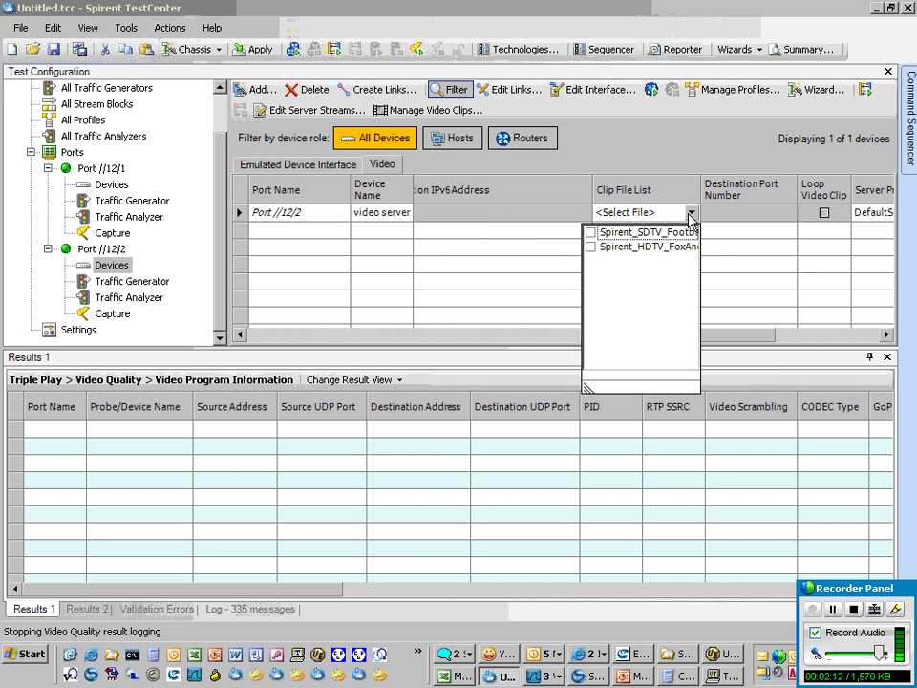
click(592, 249)
click(722, 276)
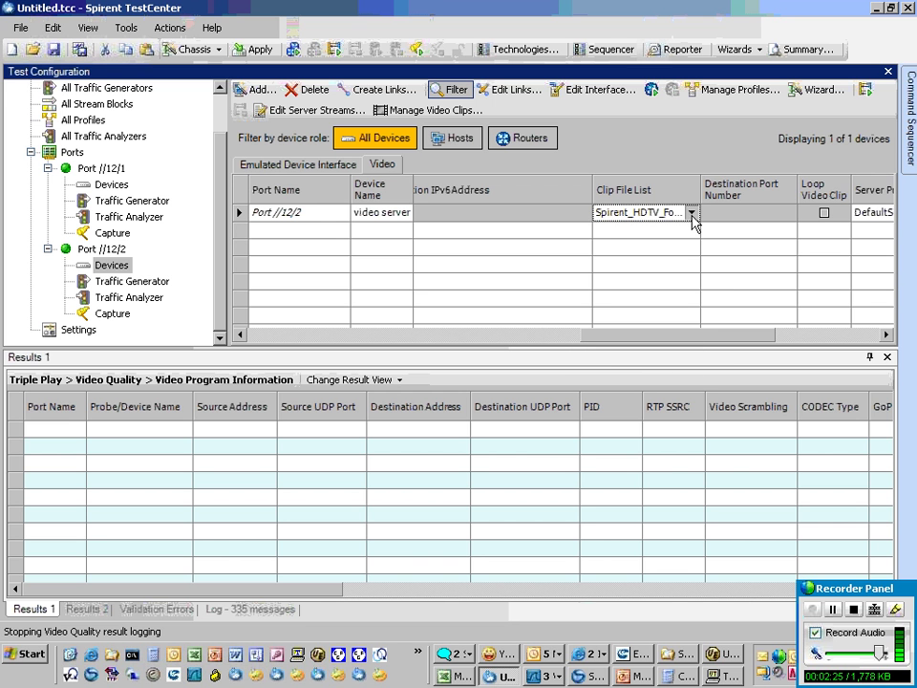
click(690, 218)
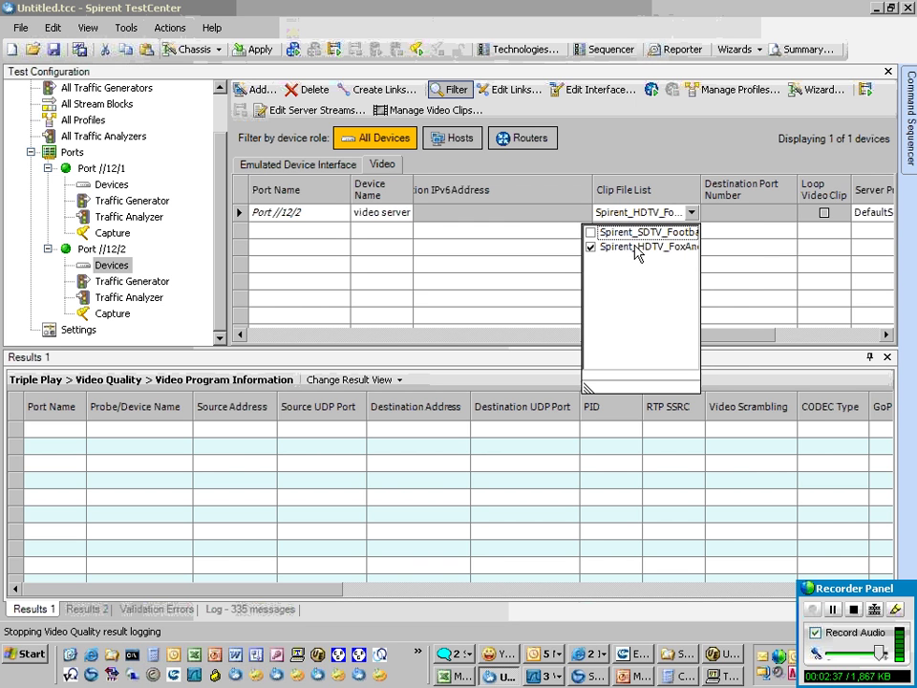
click(724, 323)
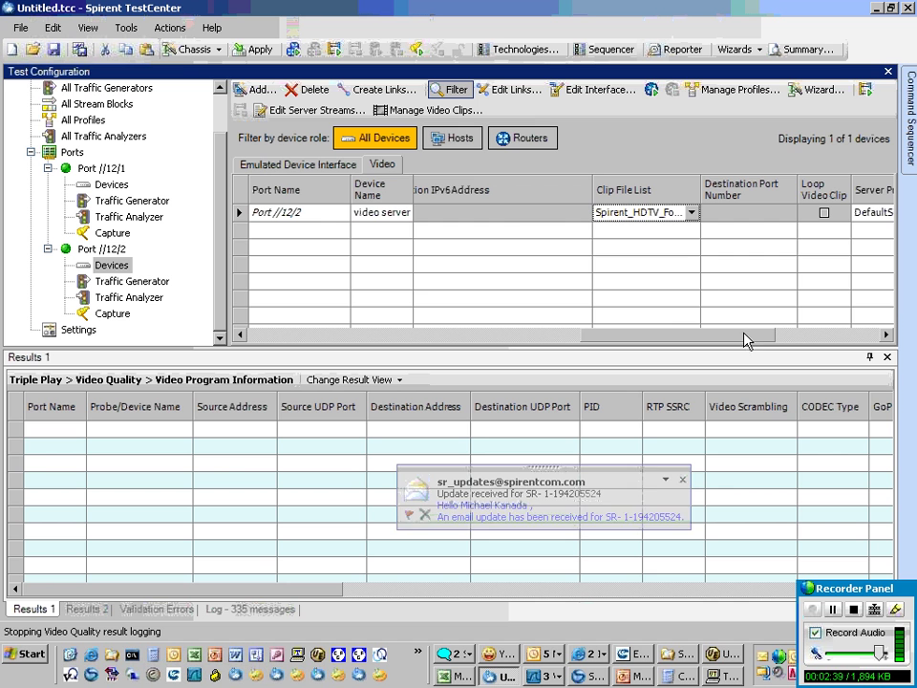
click(682, 479)
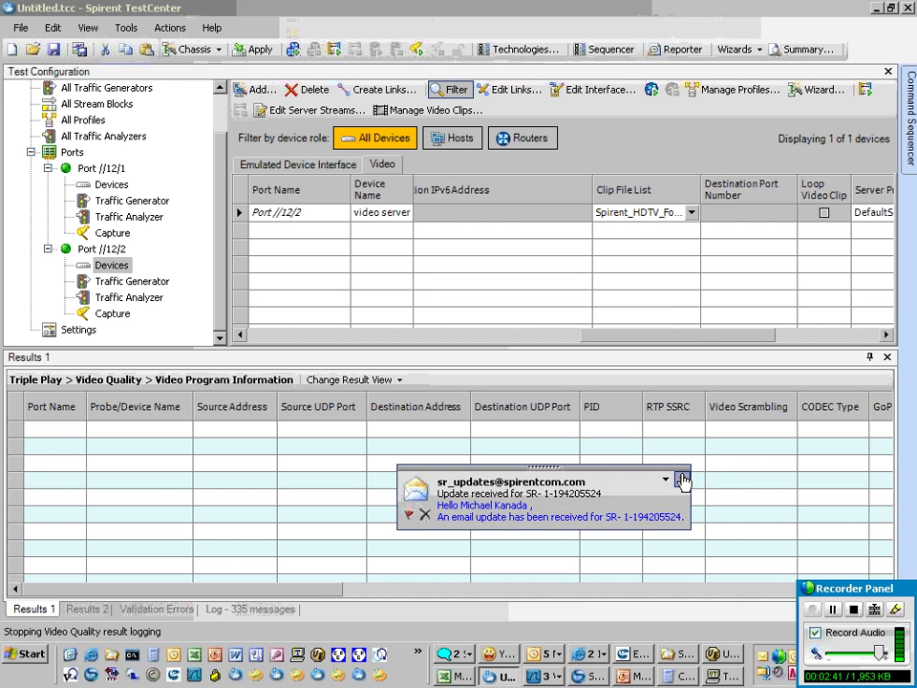
drag(669, 333, 806, 333)
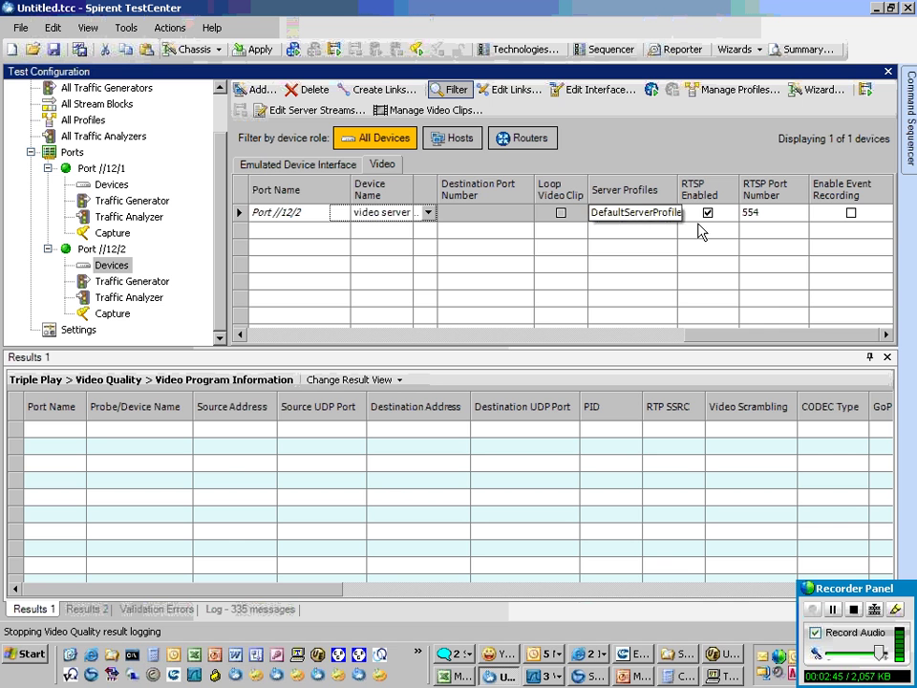
drag(779, 336, 334, 324)
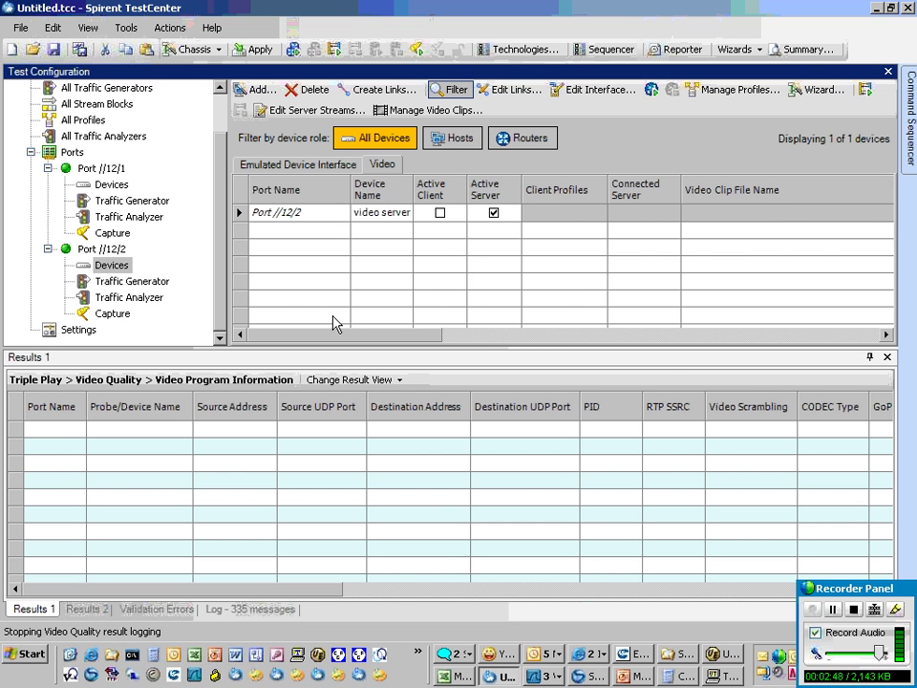
Set the server stream destination to 225.0.0.1 port 50050 with RTP Transport
click(316, 112)
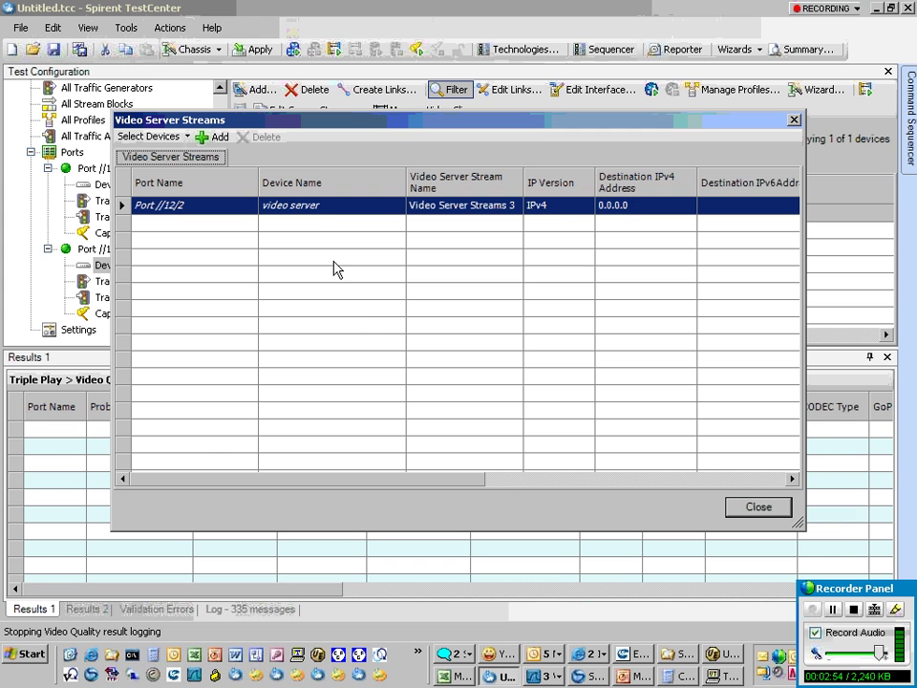
click(635, 208)
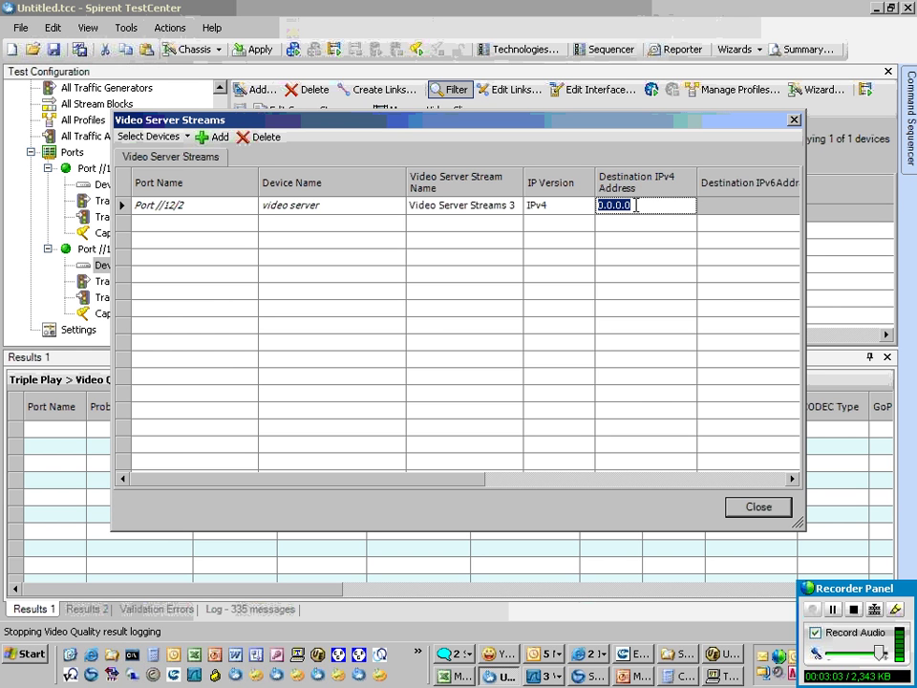
text(225.0)
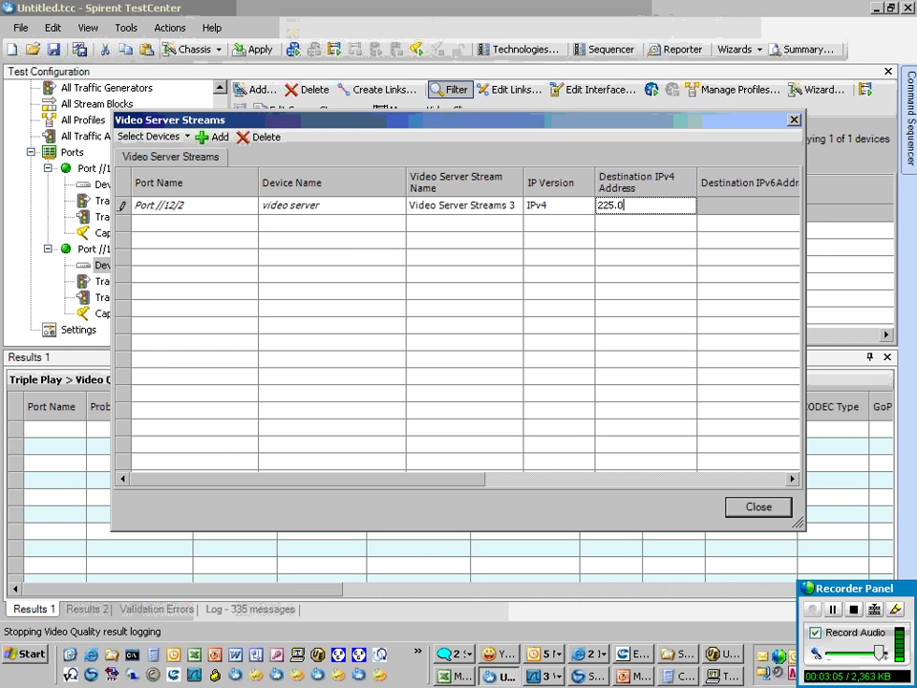
text(.0.1)
drag(433, 488, 755, 495)
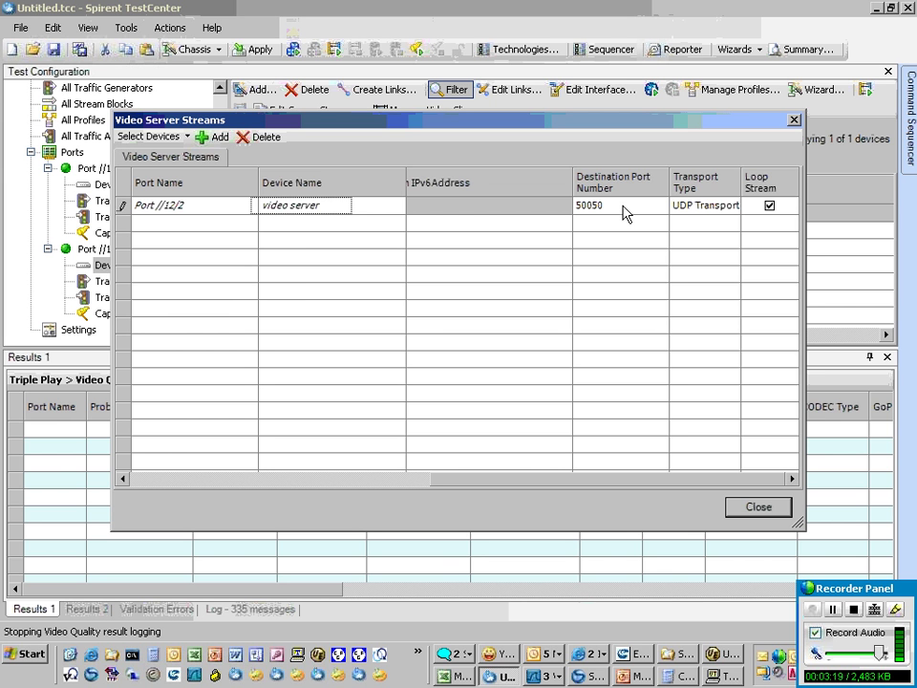
click(707, 205)
click(731, 205)
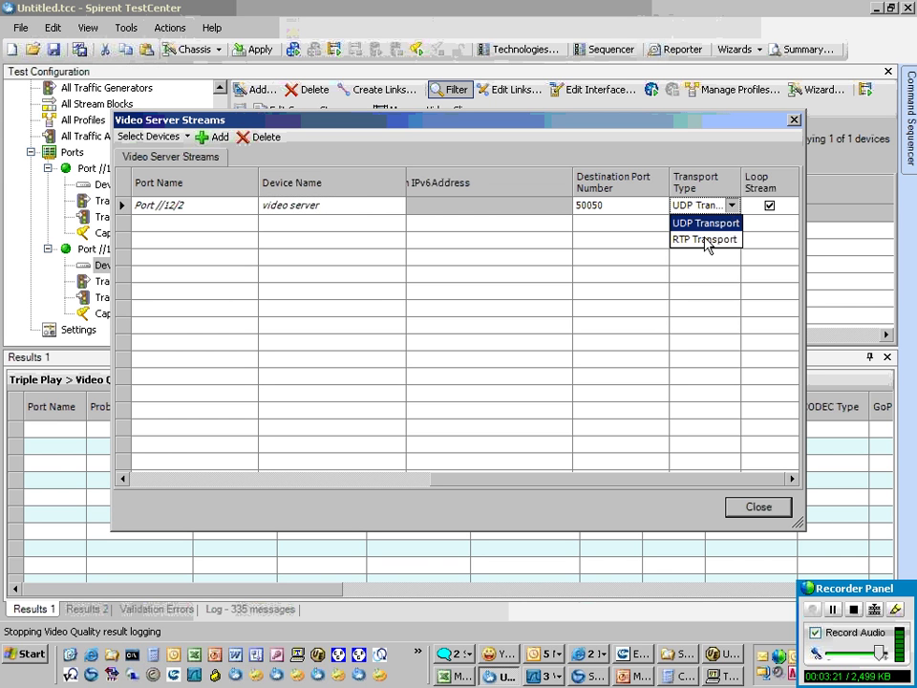
click(707, 240)
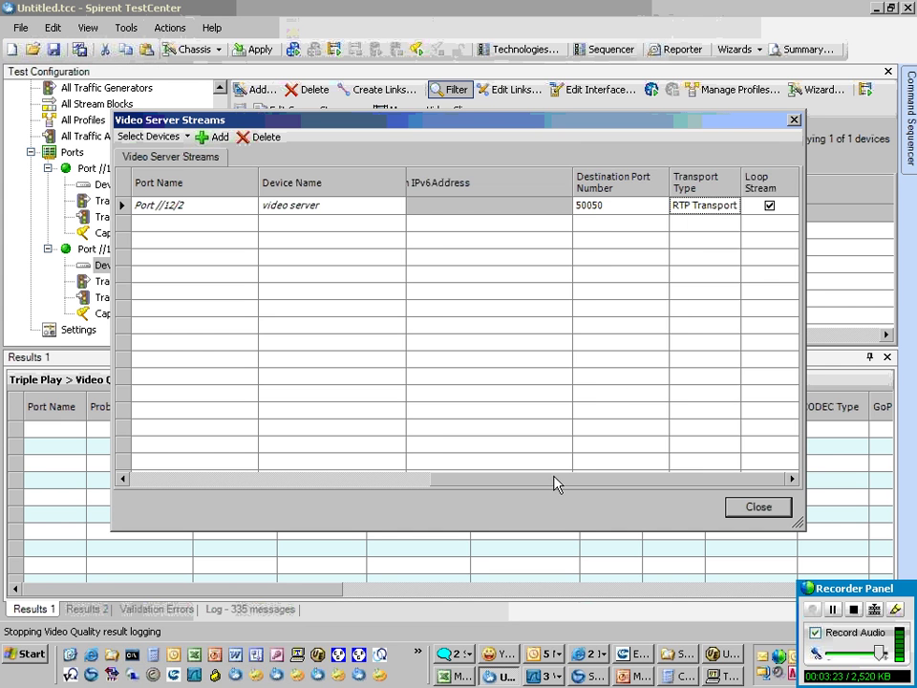
drag(549, 483, 198, 472)
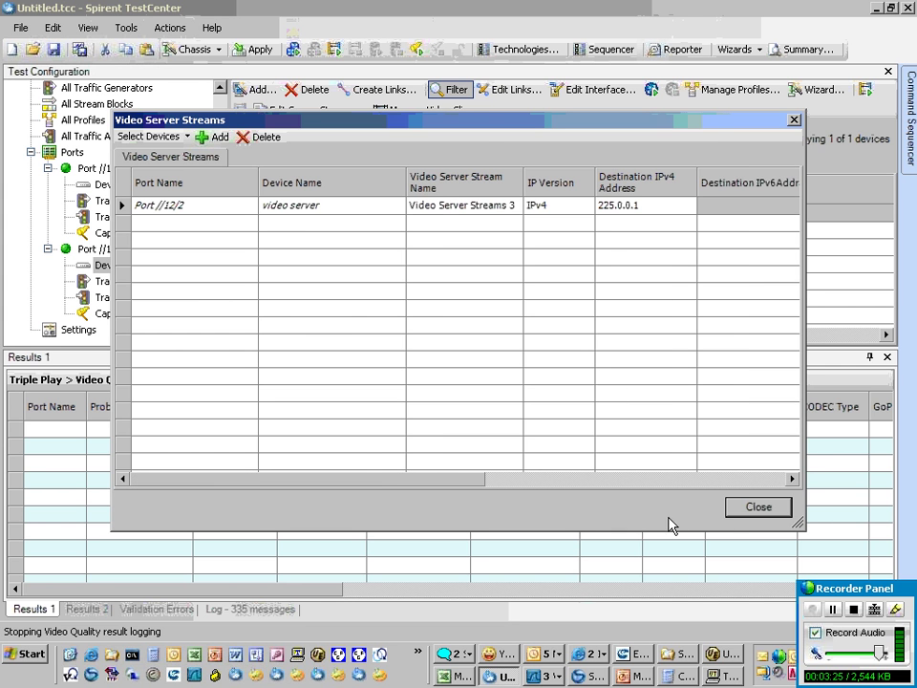
click(756, 509)
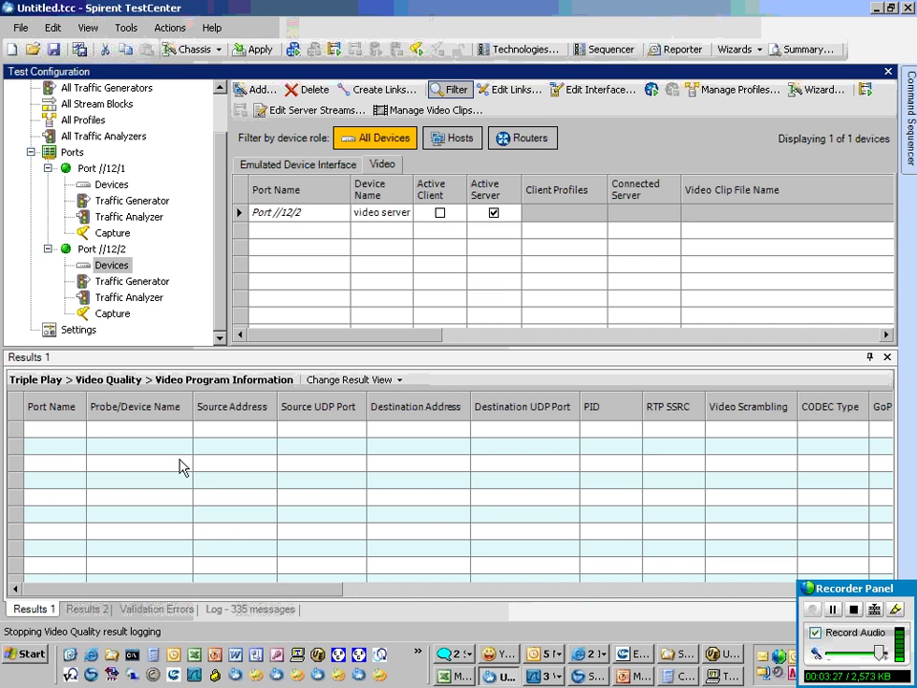
click(231, 214)
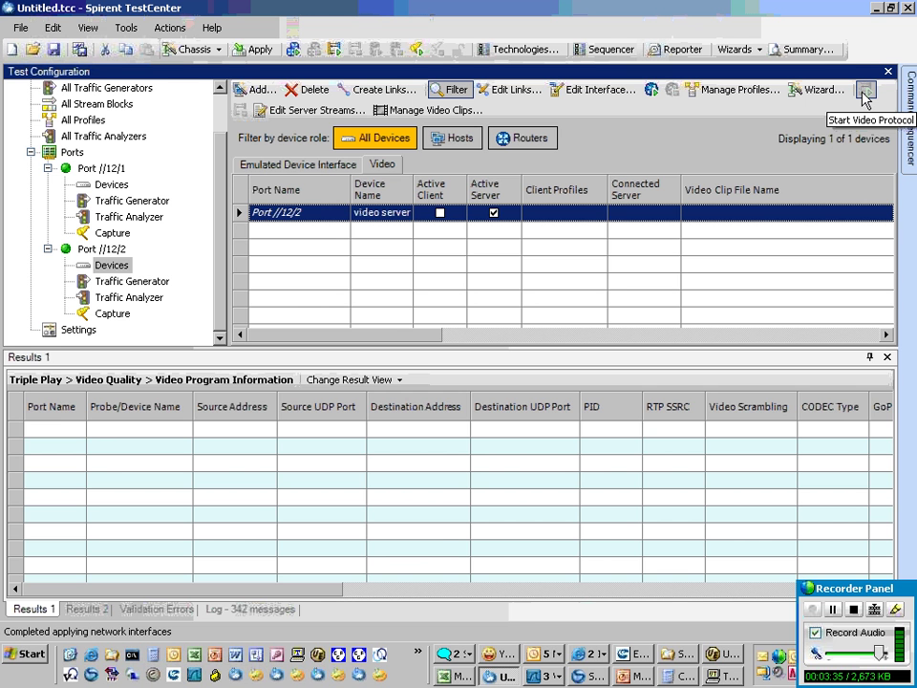
click(364, 382)
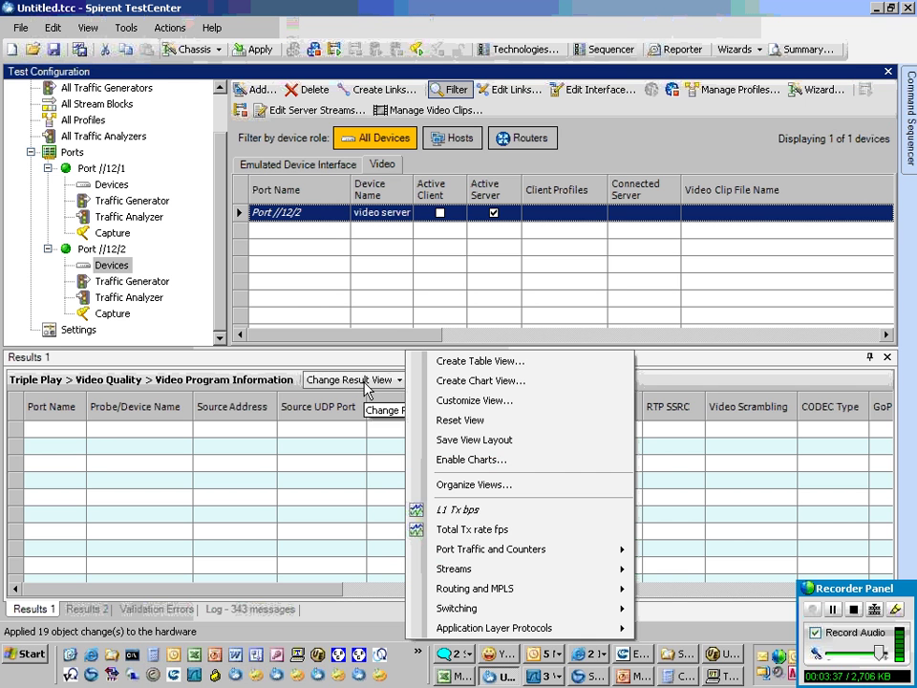
click(458, 519)
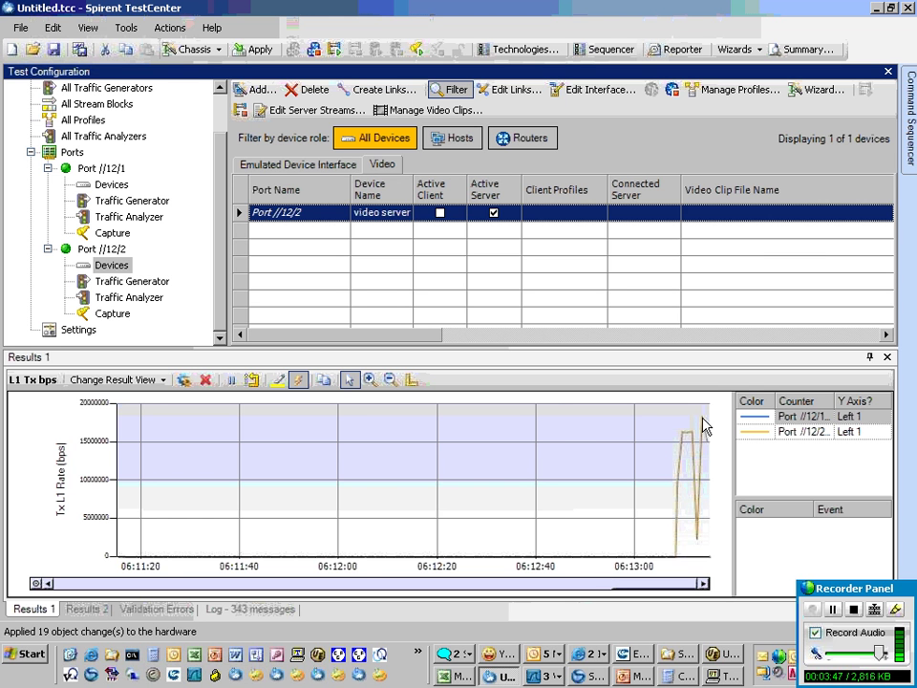
mouse_move(702, 425)
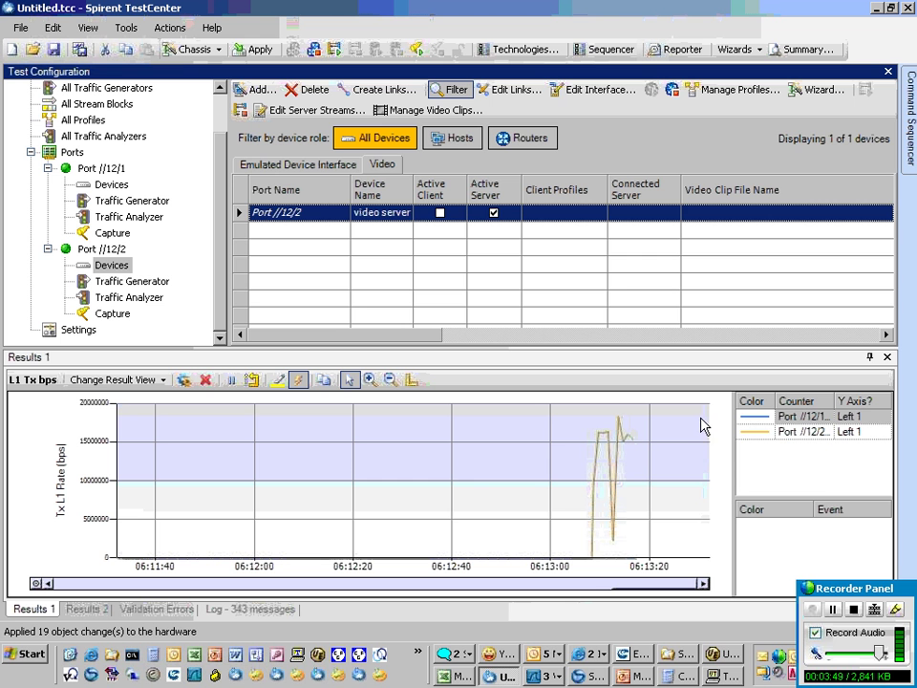
mouse_move(618, 423)
mouse_move(600, 439)
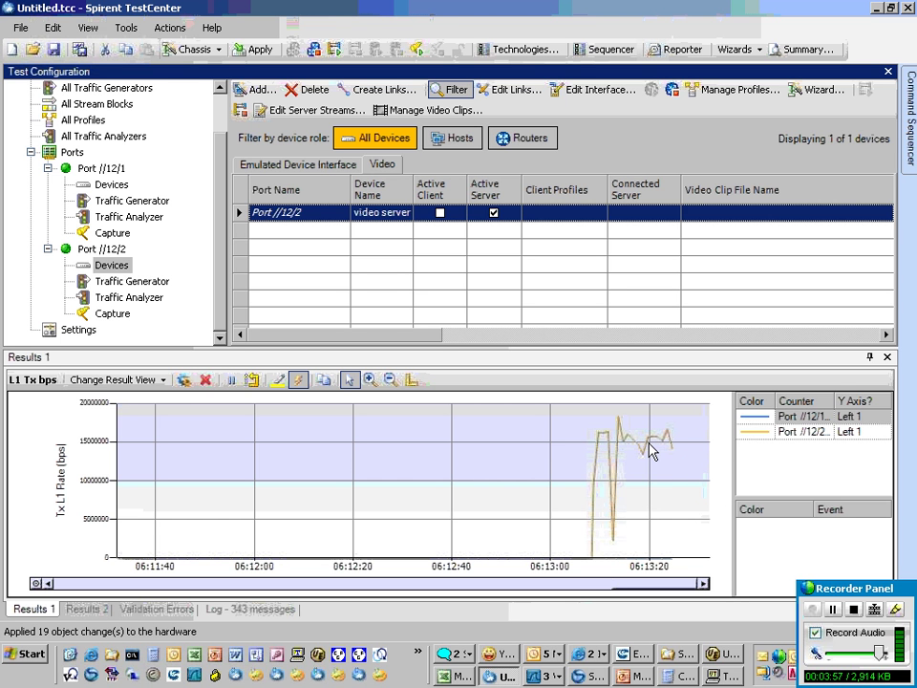
mouse_move(647, 445)
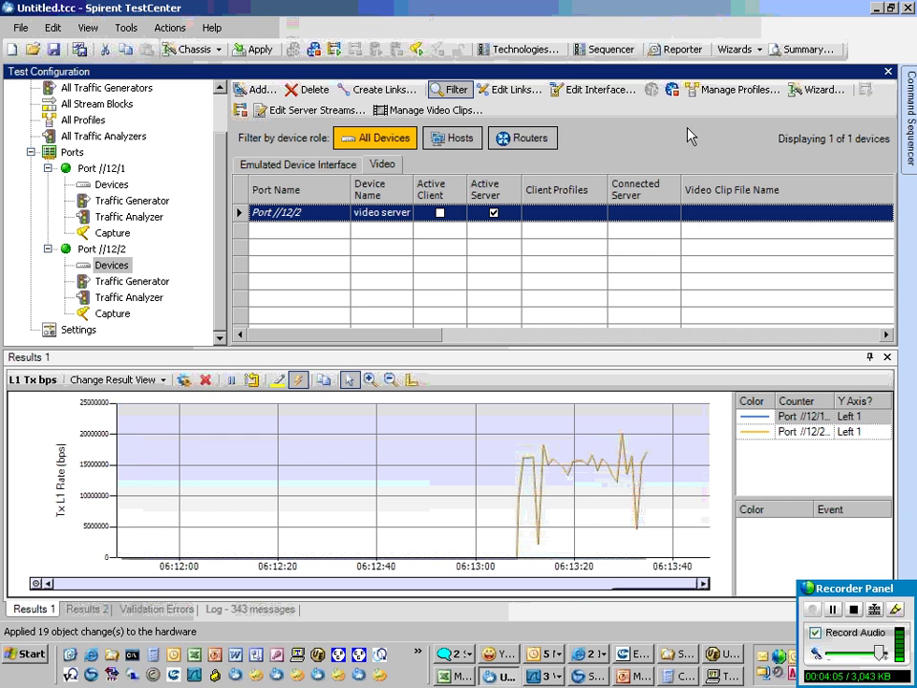
Stop the video protocol on port 12/2 so the server stops transmitting
click(242, 113)
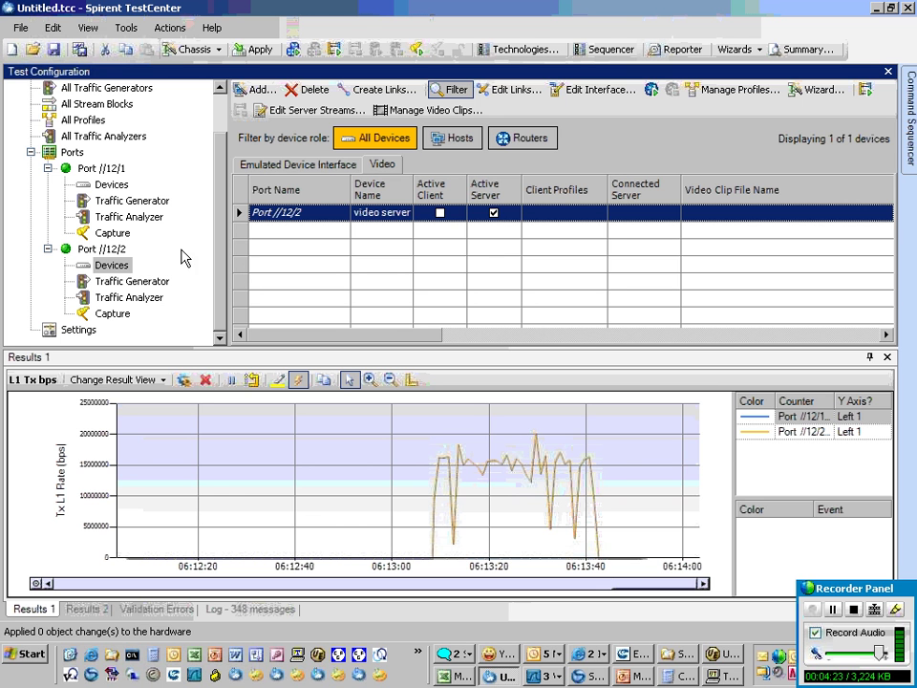
click(516, 49)
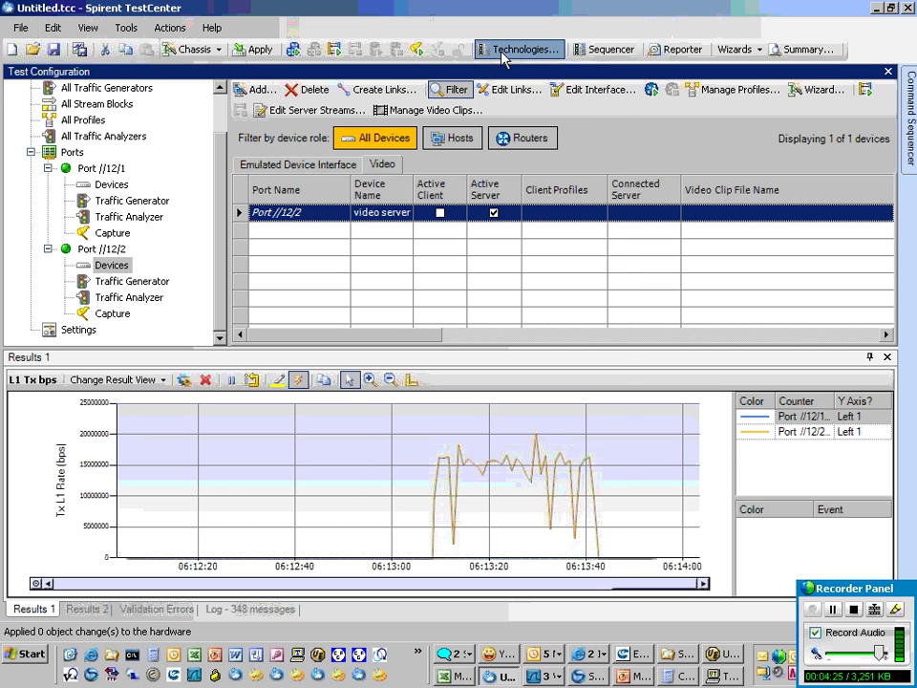
drag(593, 313, 596, 483)
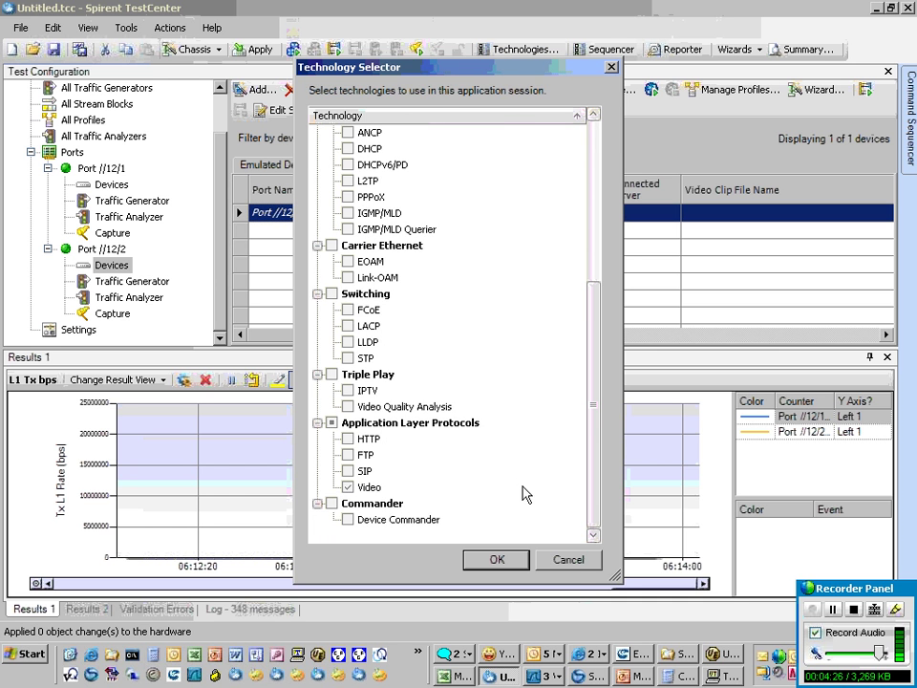
click(568, 561)
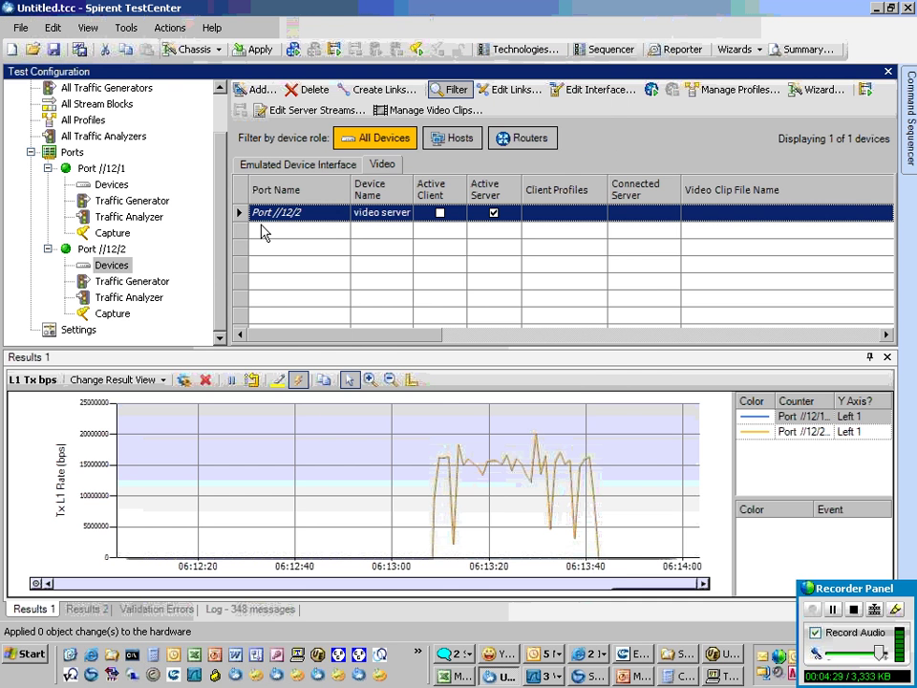
click(284, 168)
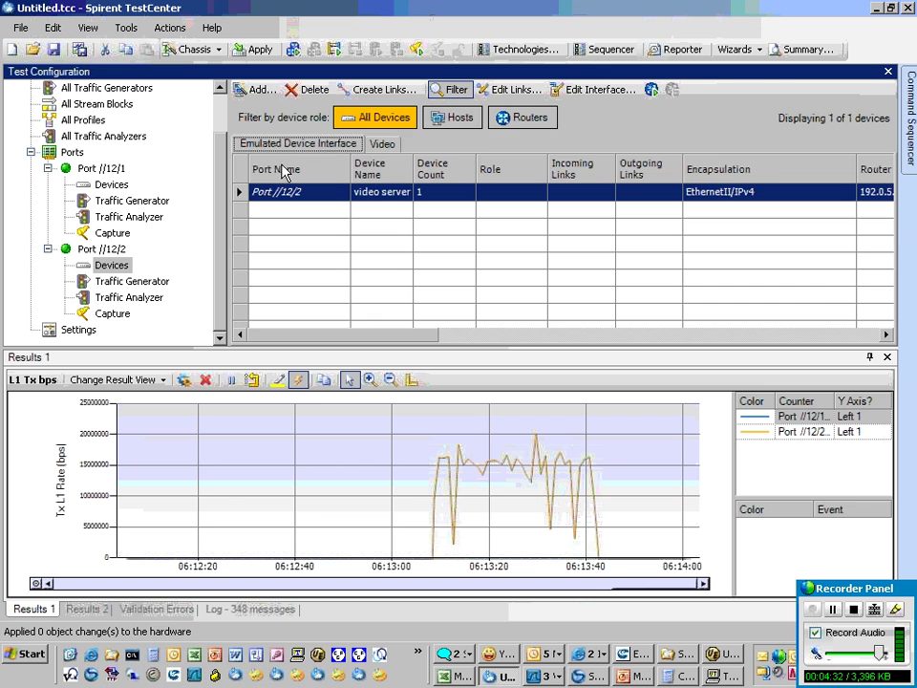
click(382, 143)
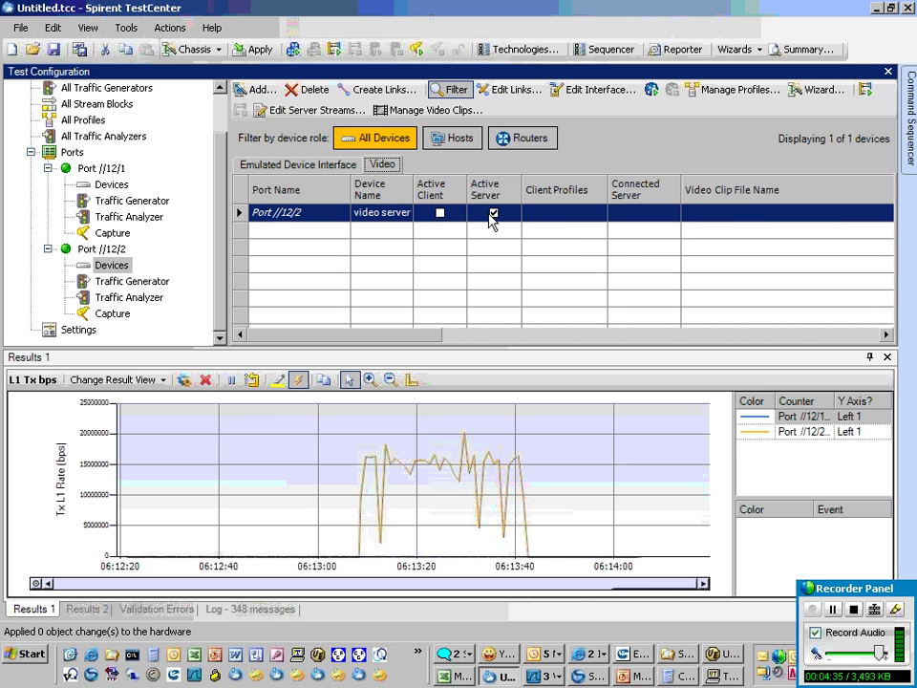
click(392, 111)
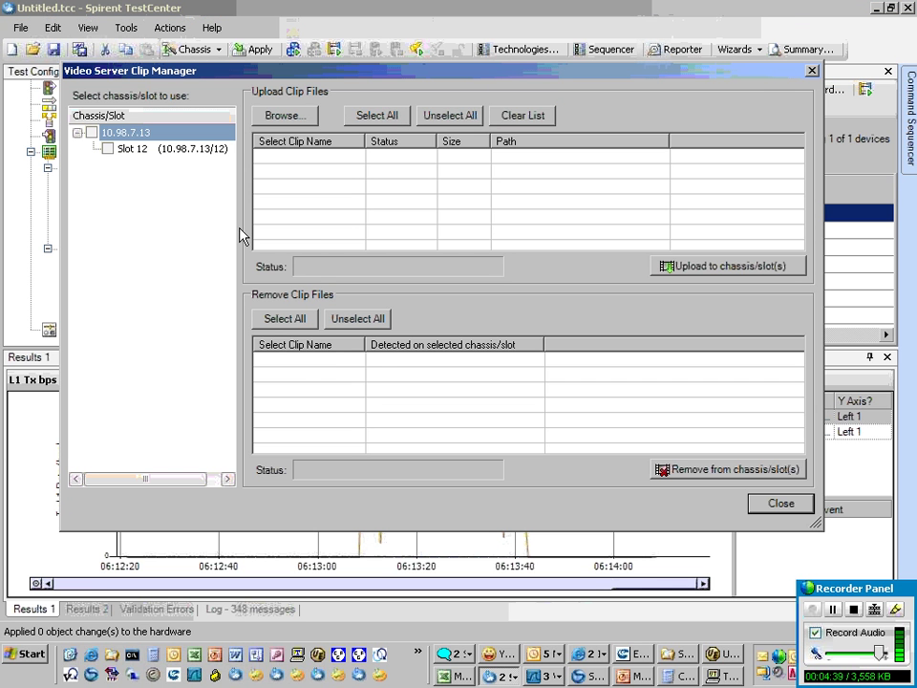
click(108, 149)
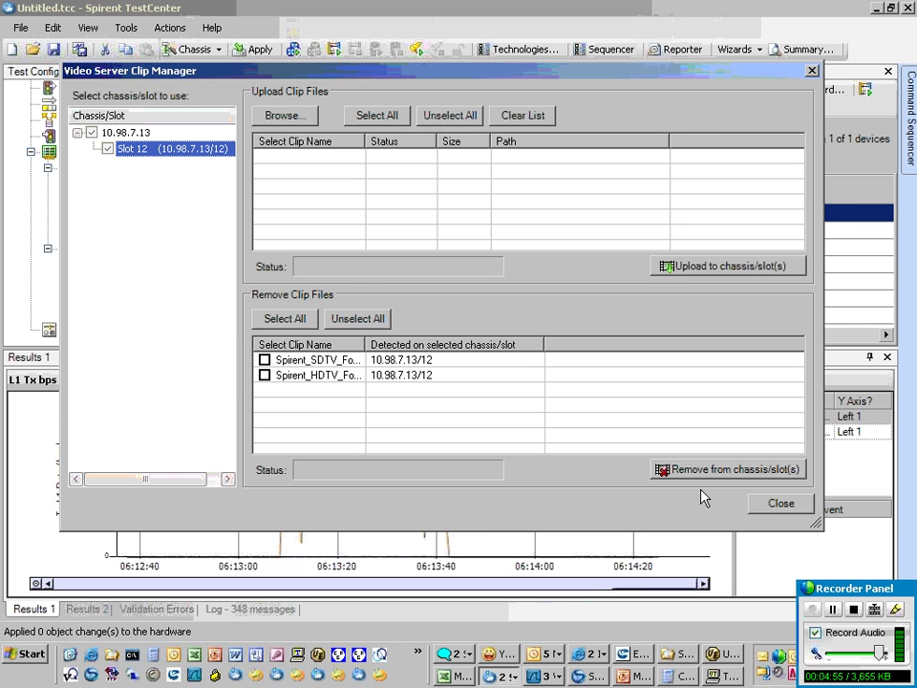
click(779, 503)
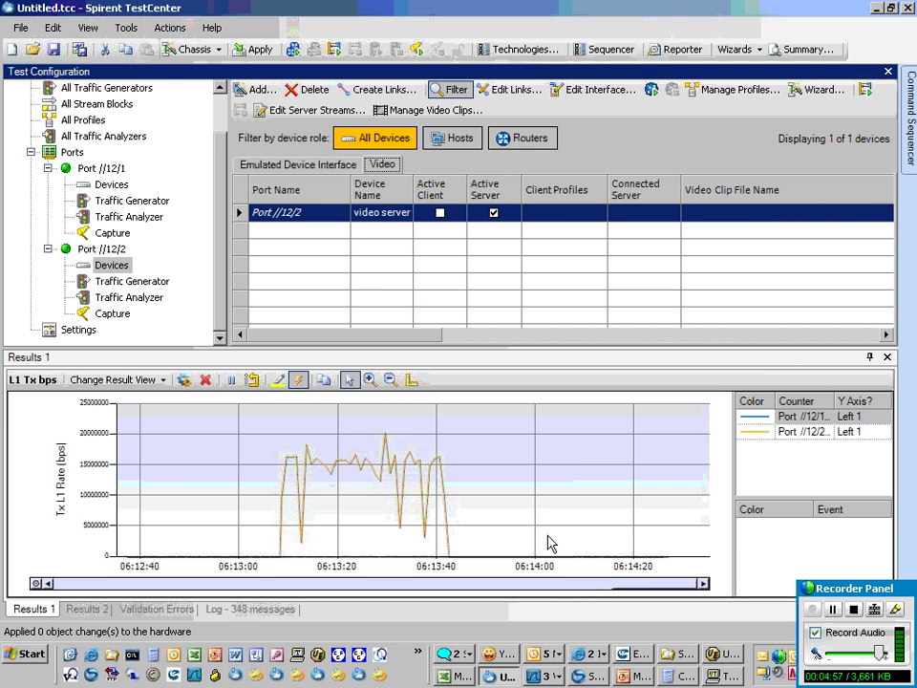
Switch to UltraEdit and open the recent file 'STC 3.30 - TOI - Video Server - notes.txt'
click(721, 654)
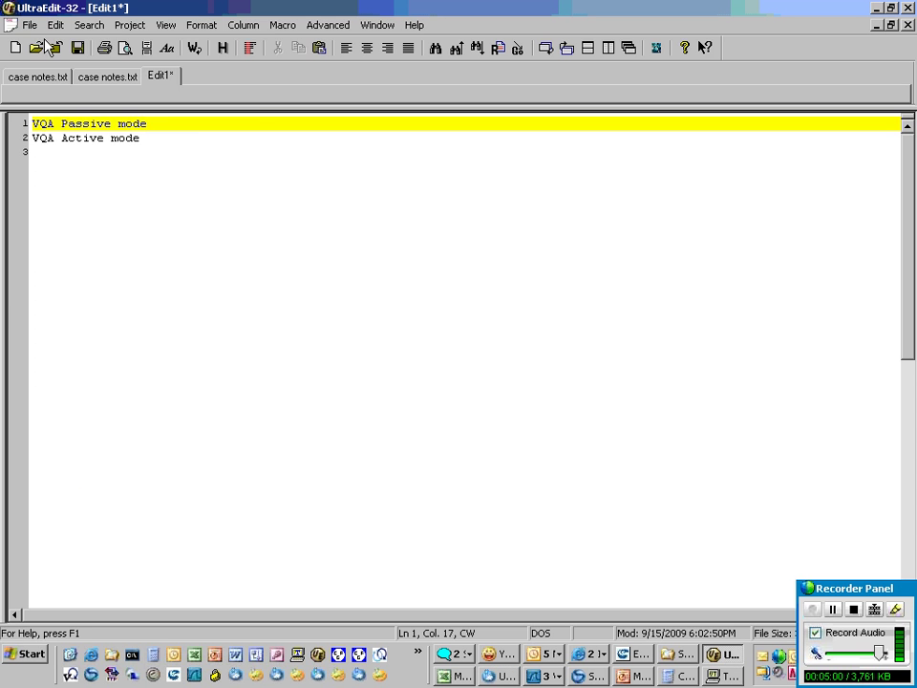
click(29, 25)
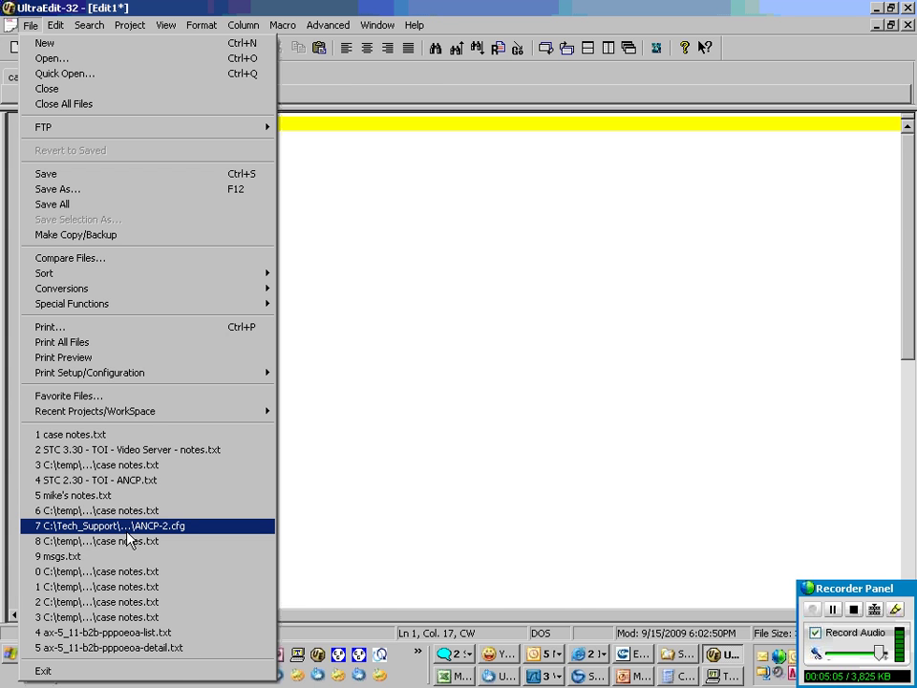
click(158, 450)
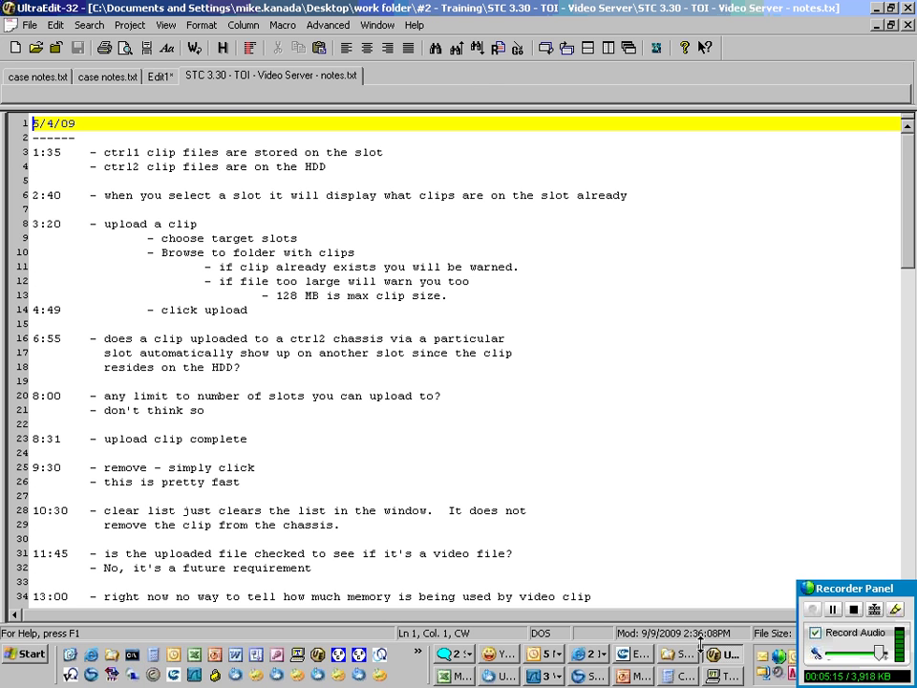
Return to Spirent TestCenter and show the Video Server Streams 3 entry to 225.0.0.1
click(498, 675)
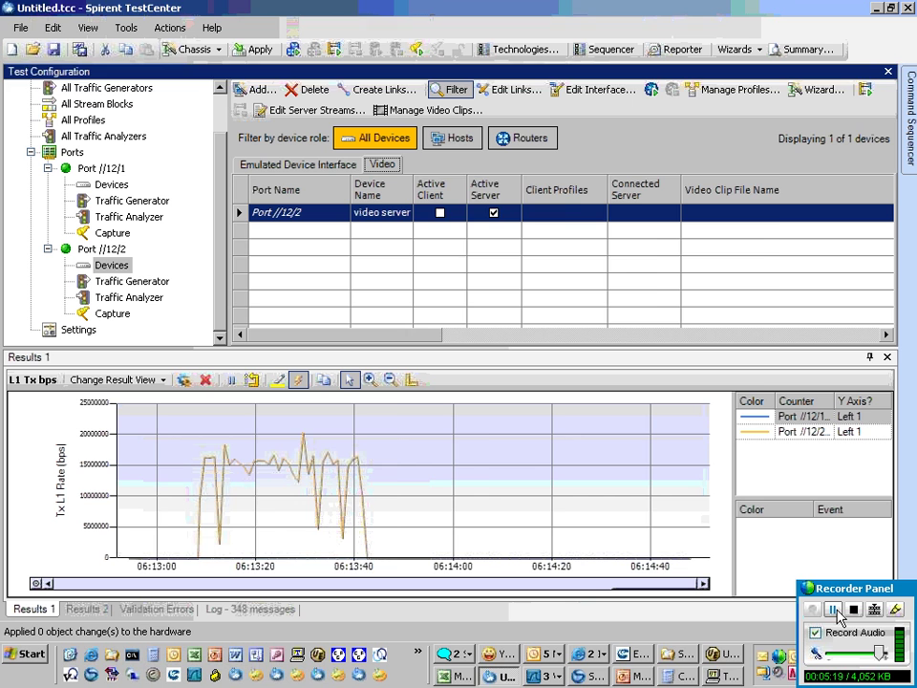
click(831, 610)
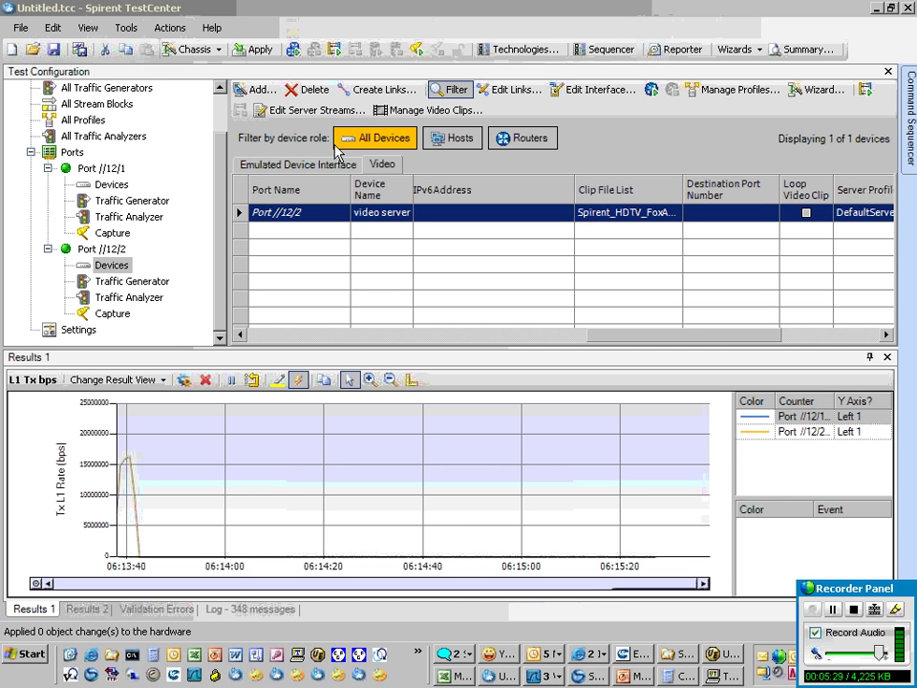
click(316, 112)
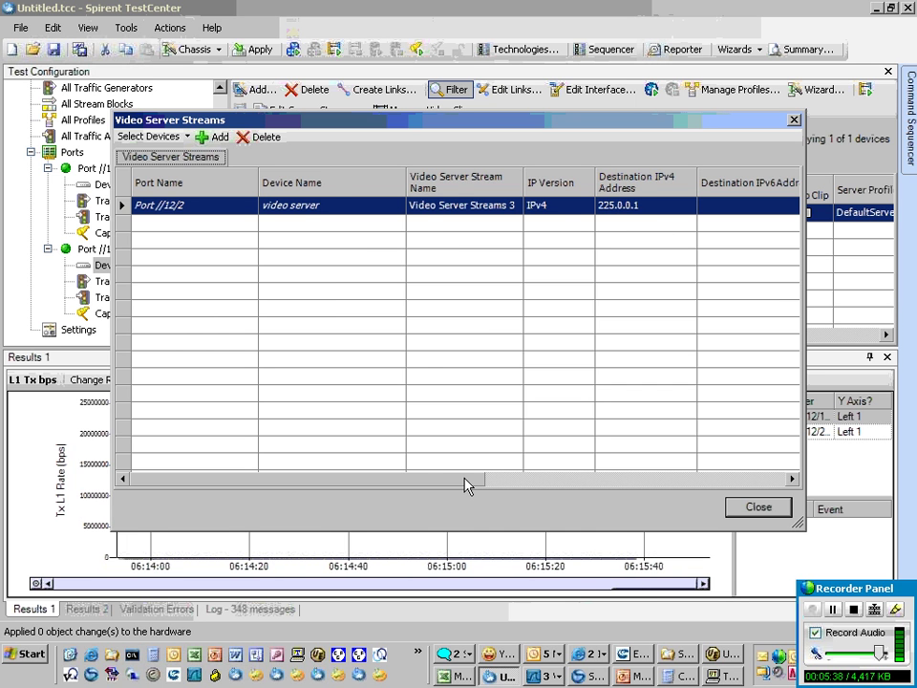
Set the port 50050 video stream's Transport Type to RTP Transport and close the stream settings
drag(467, 485, 736, 479)
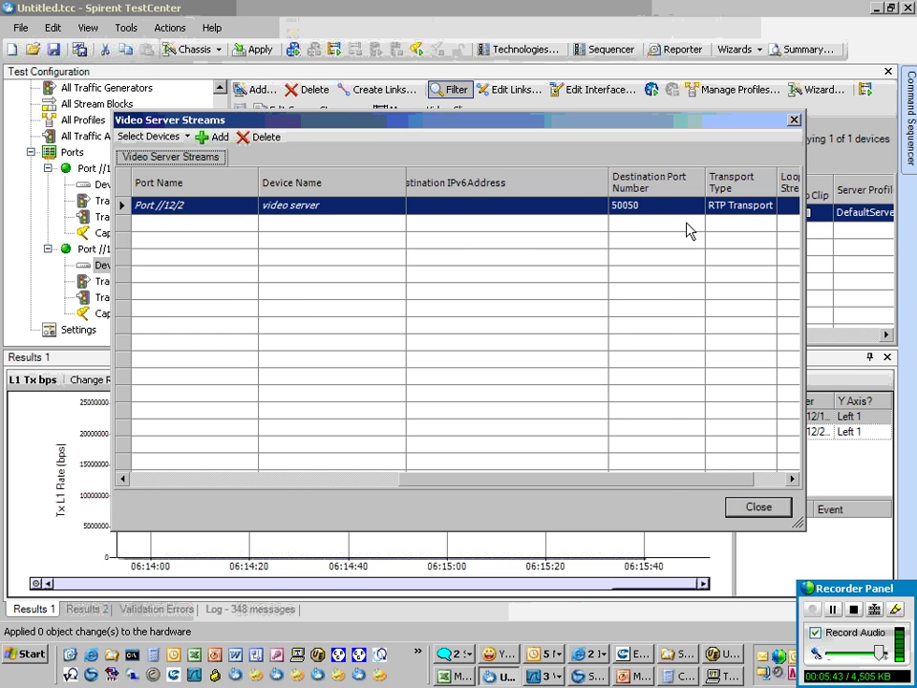
drag(671, 485, 725, 474)
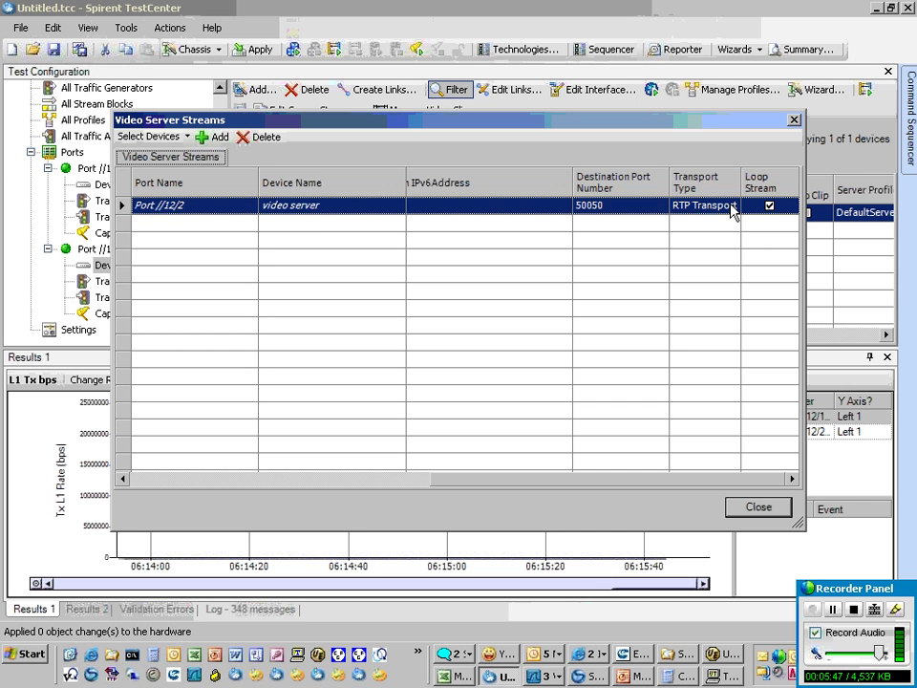
click(732, 208)
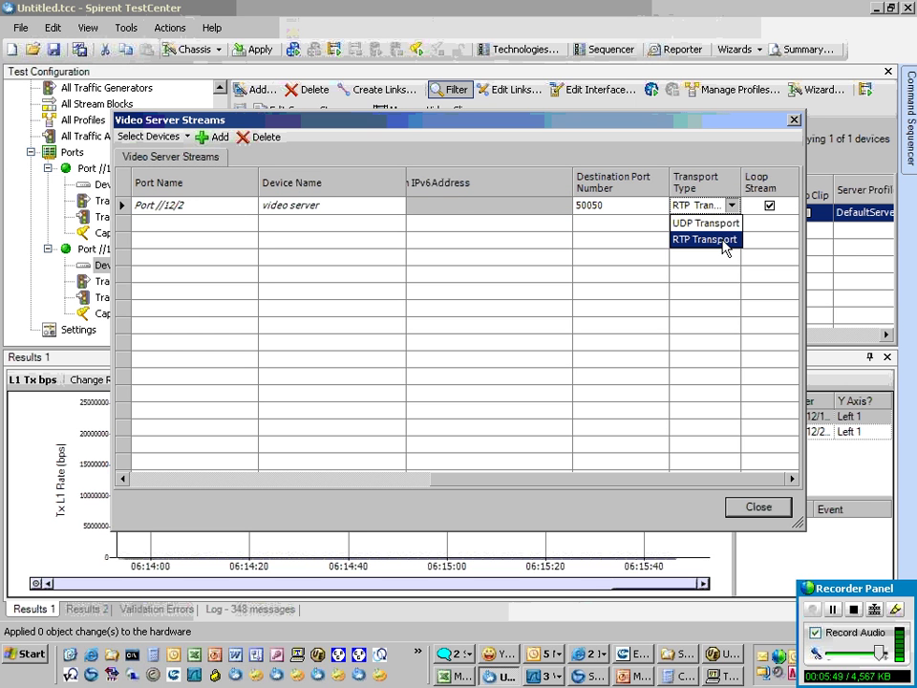
click(721, 239)
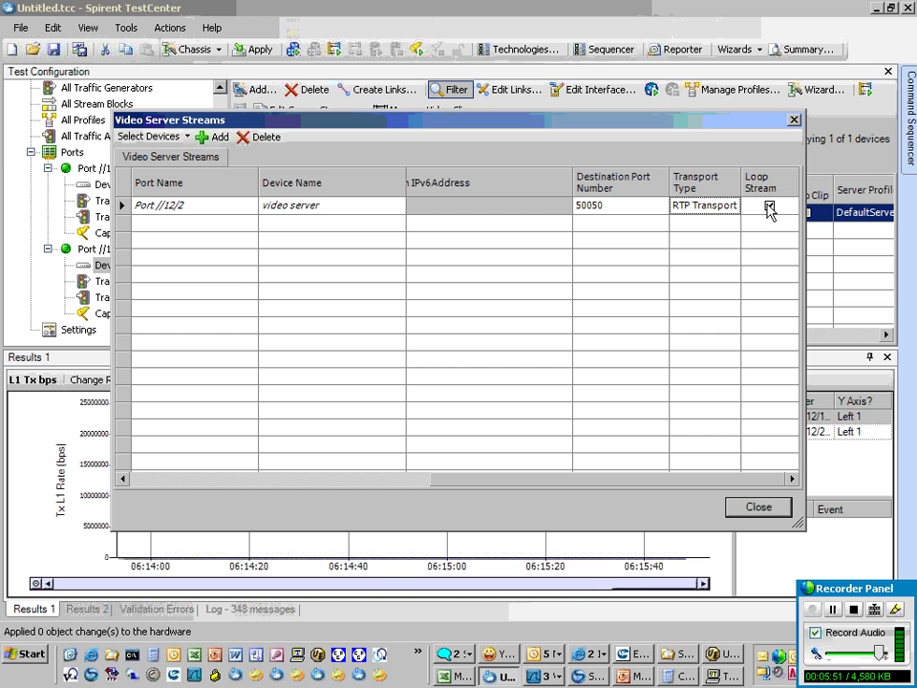
click(757, 507)
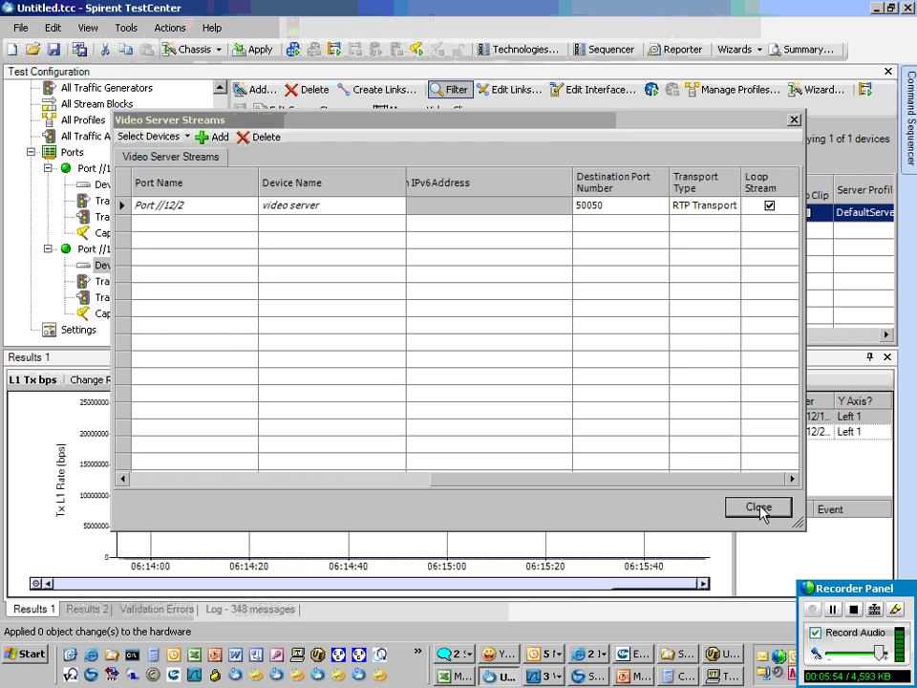